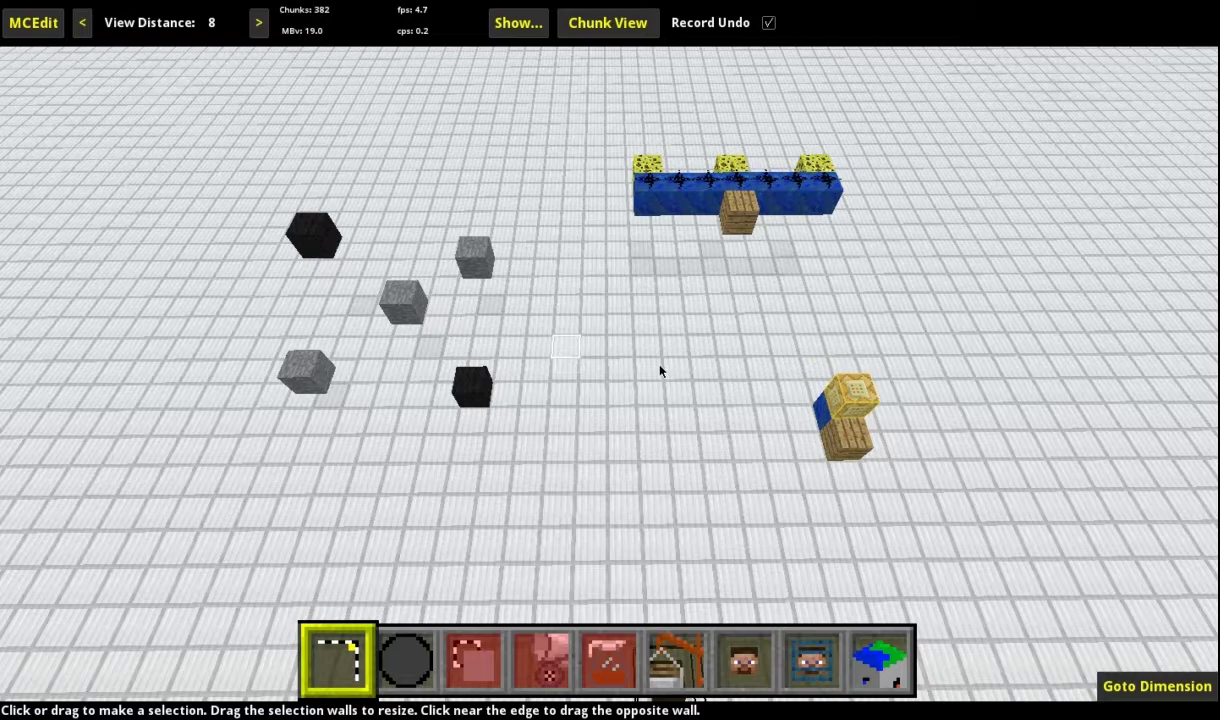
- Select the single block atop the wooden block and bring up Commandblock Helper's options
left_click(853, 395)
left_click(853, 395)
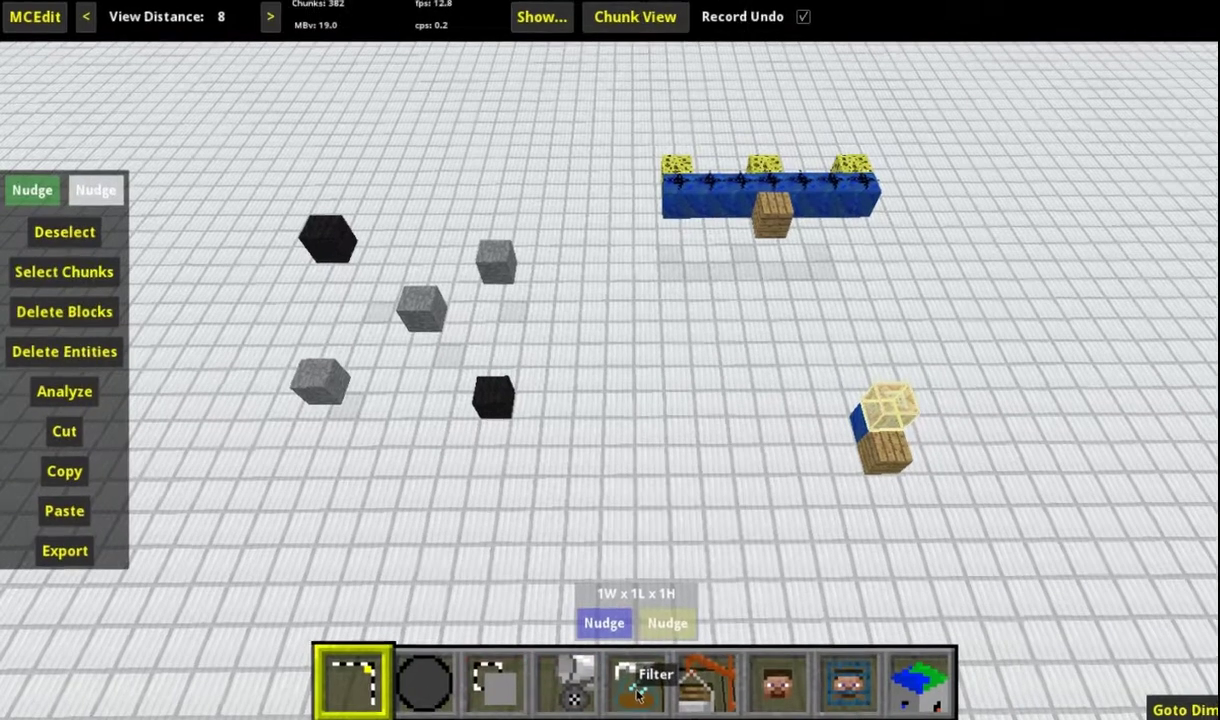
left_click(610, 660)
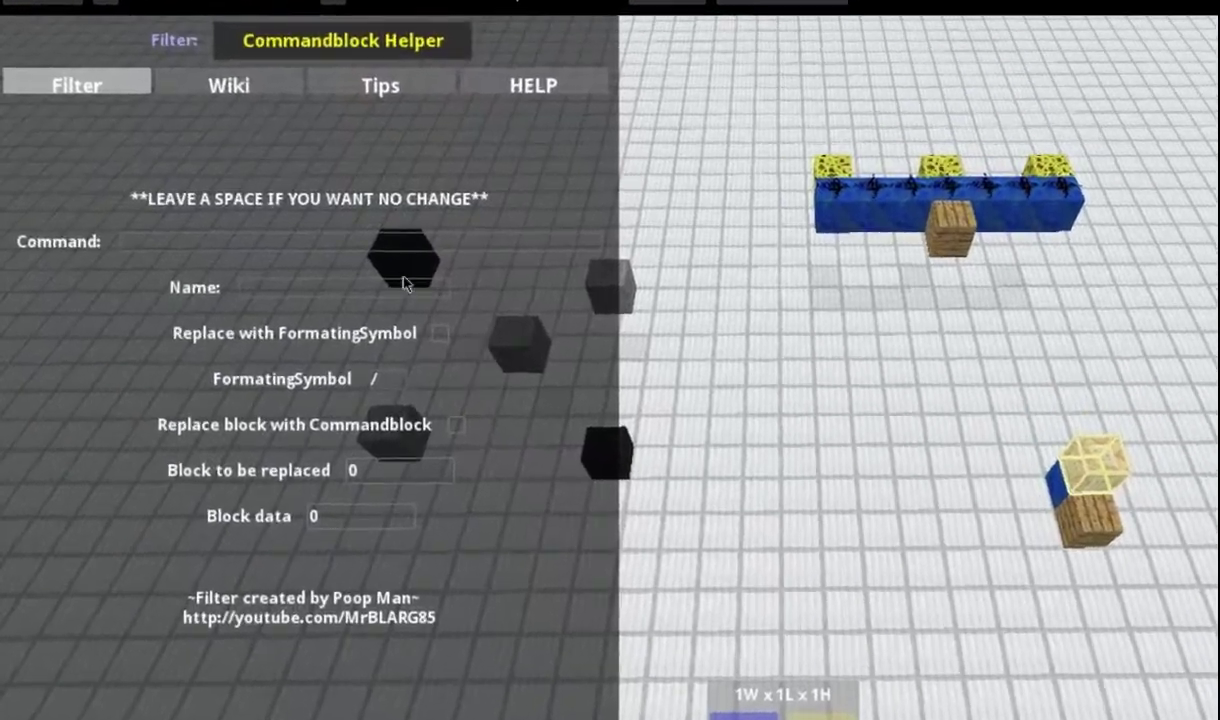
left_click(362, 246)
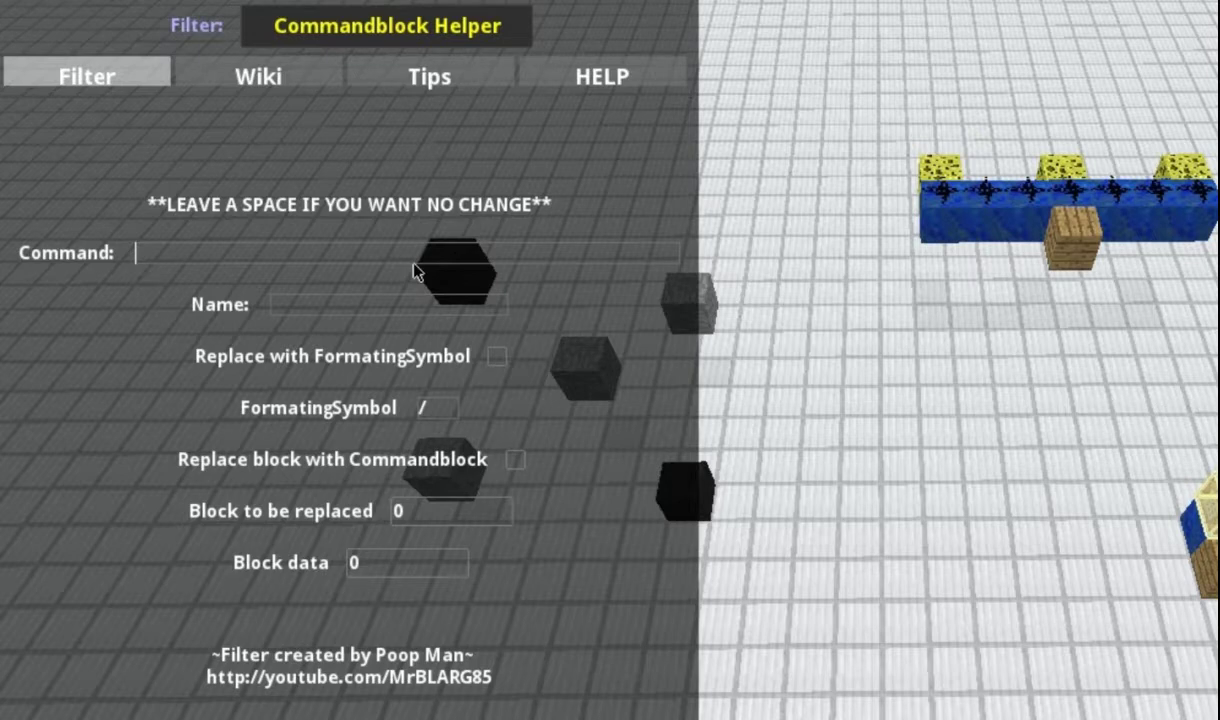
- Enable formatting-symbol replacement and name the command block /abob
left_click(378, 305)
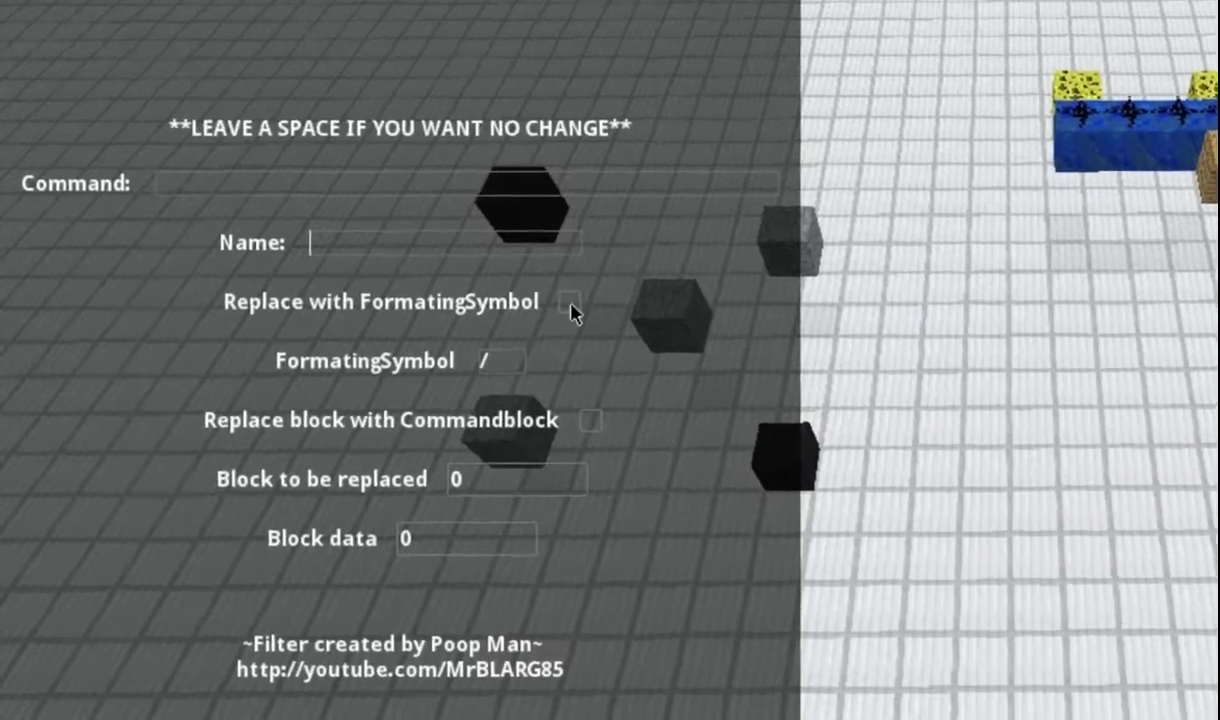
left_click(569, 304)
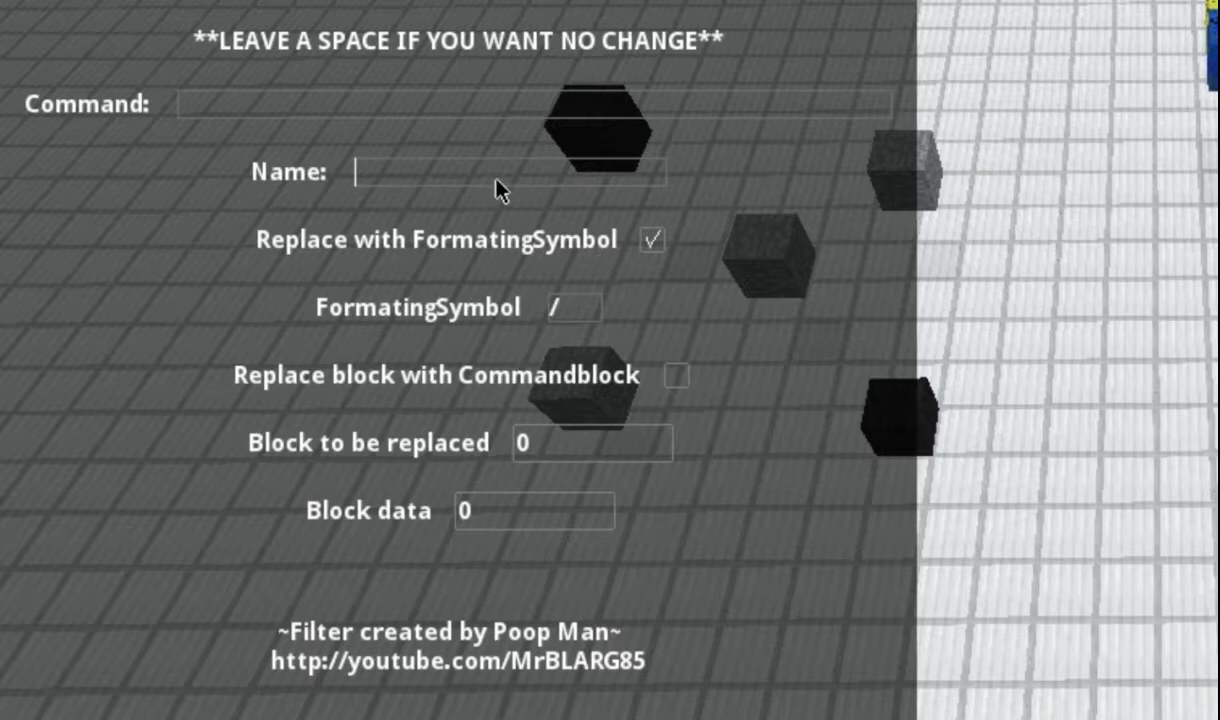
type("/abob")
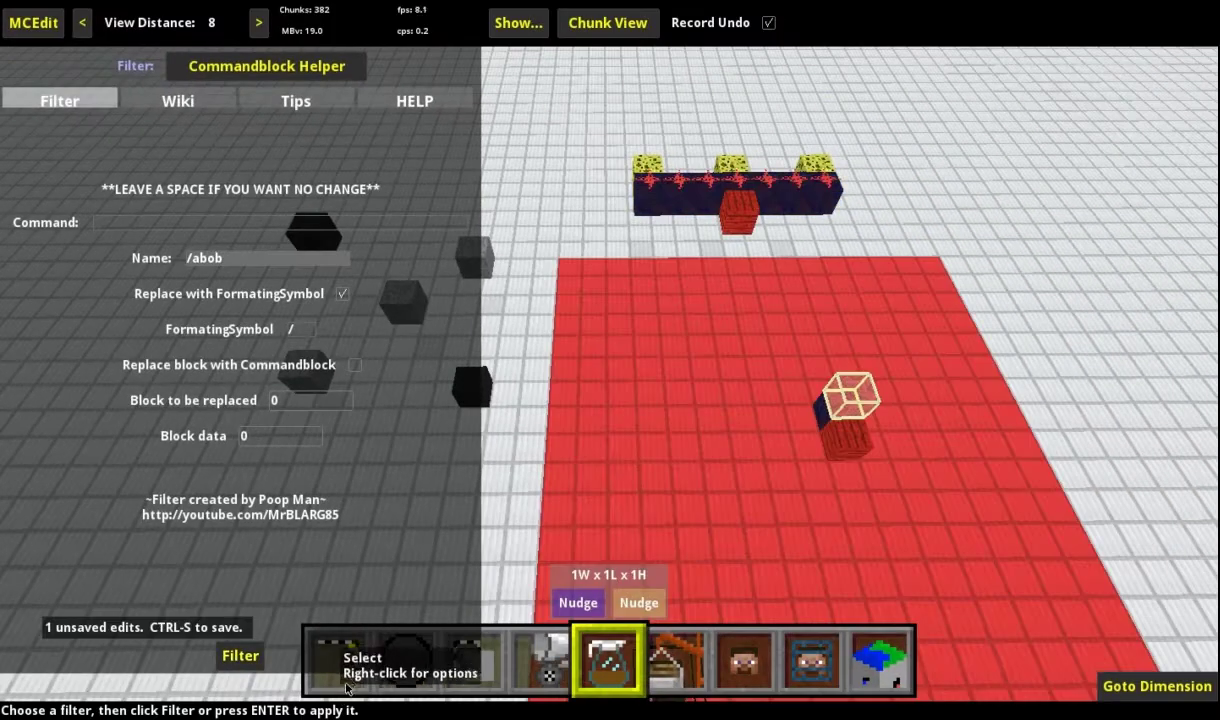
left_click(347, 686)
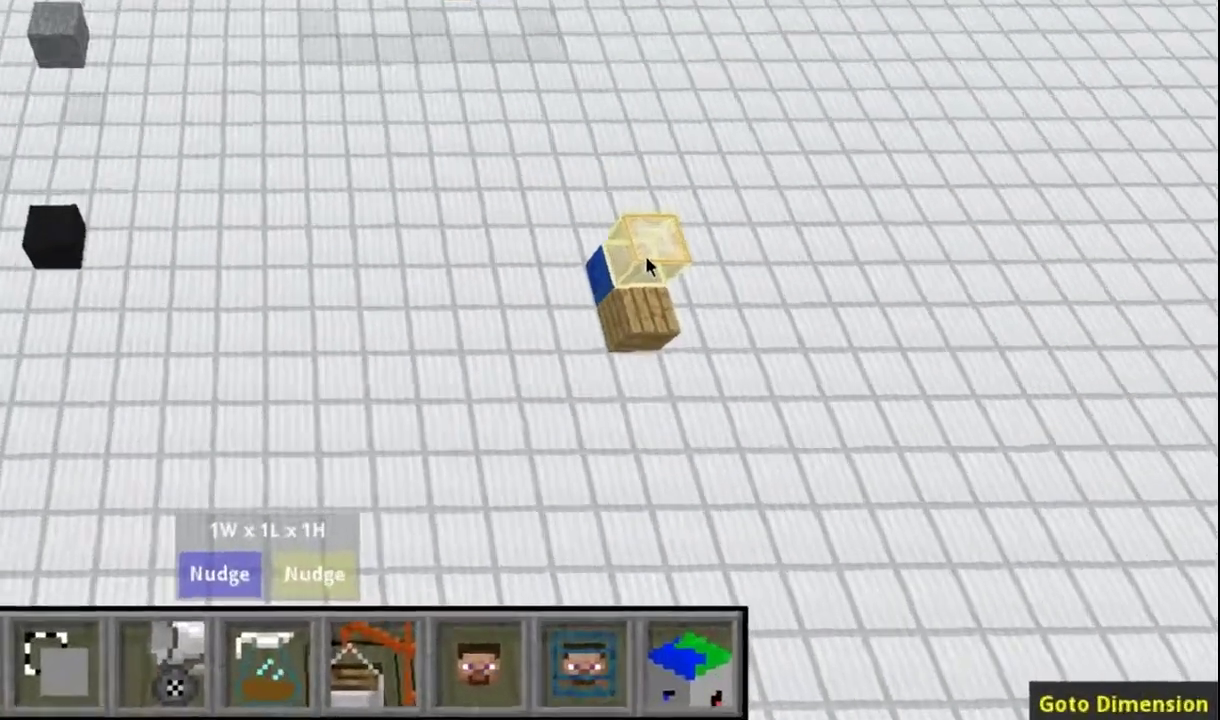
mouse_move(648, 265)
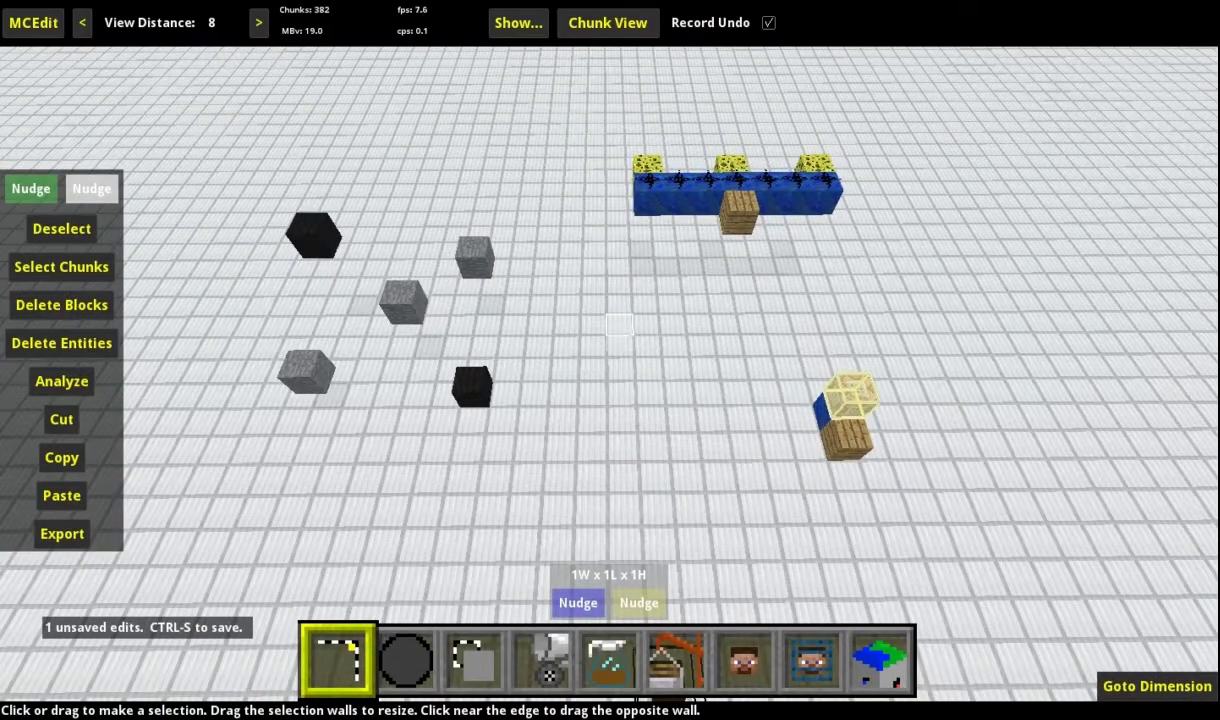
- Select an empty floor spot and clear the name, block replacement and formatting-symbol options
left_click(614, 334)
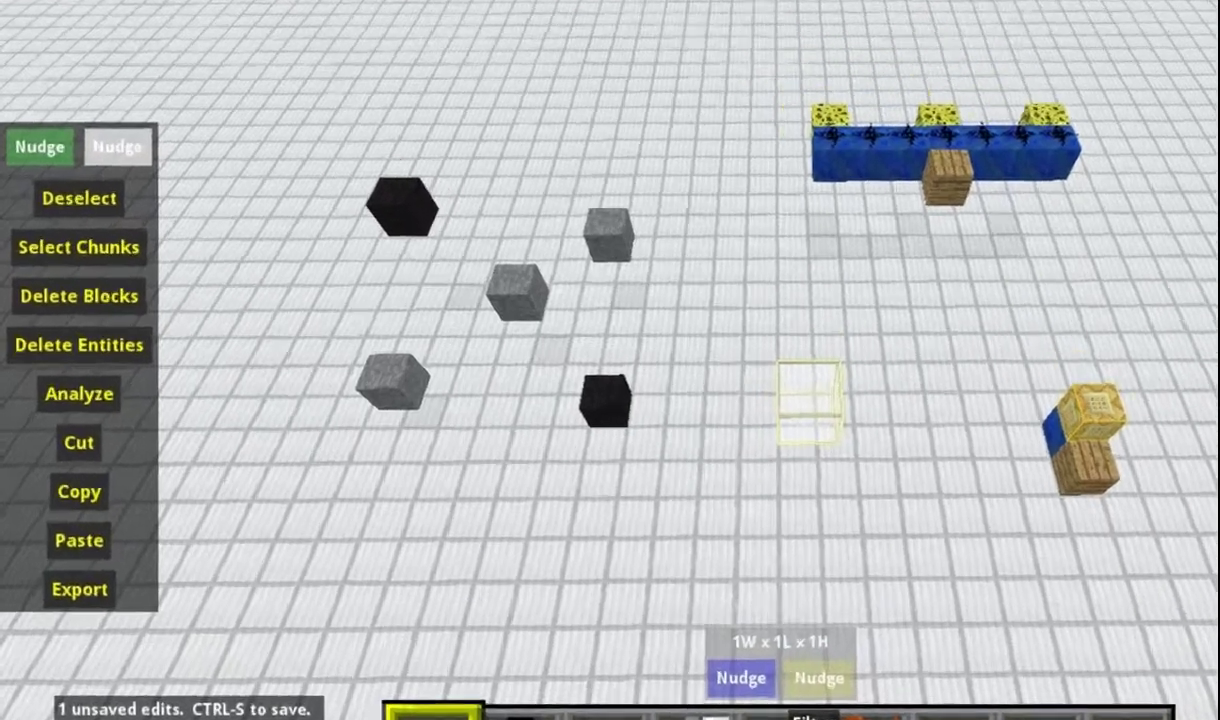
left_click(610, 660)
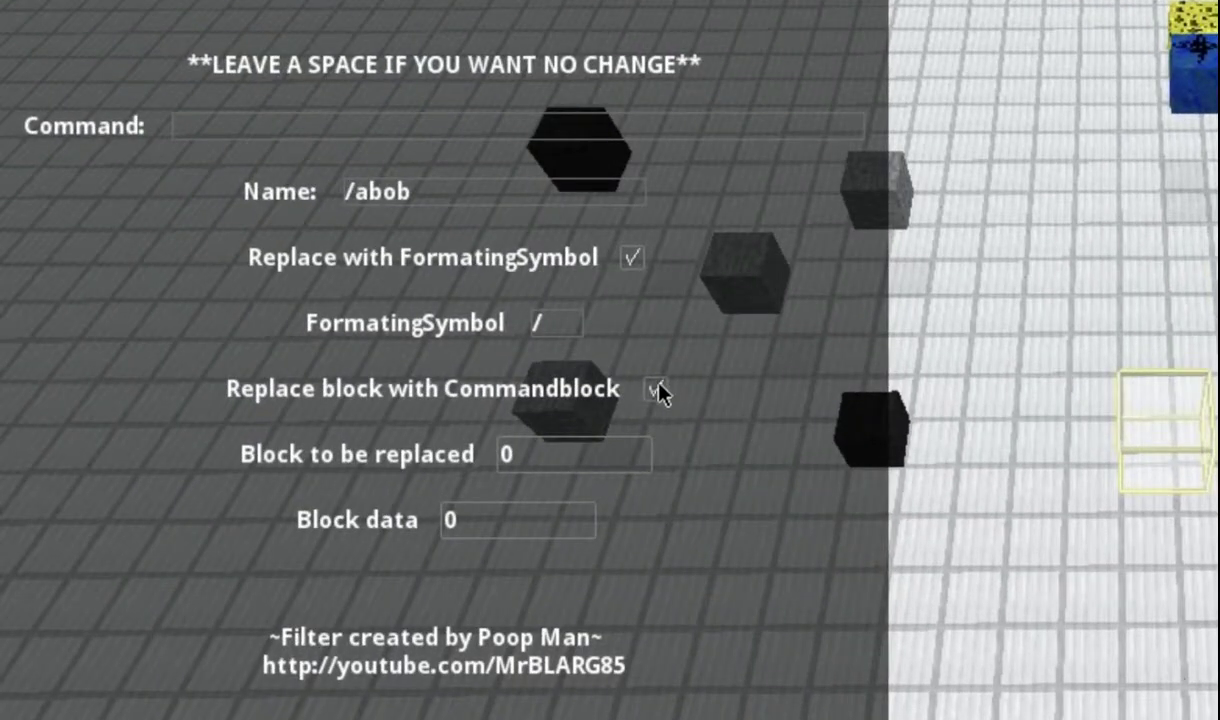
left_click(656, 390)
left_click(460, 203)
key("BackSpace")
key("BackSpace")
key("BackSpace")
key("BackSpace")
key("BackSpace")
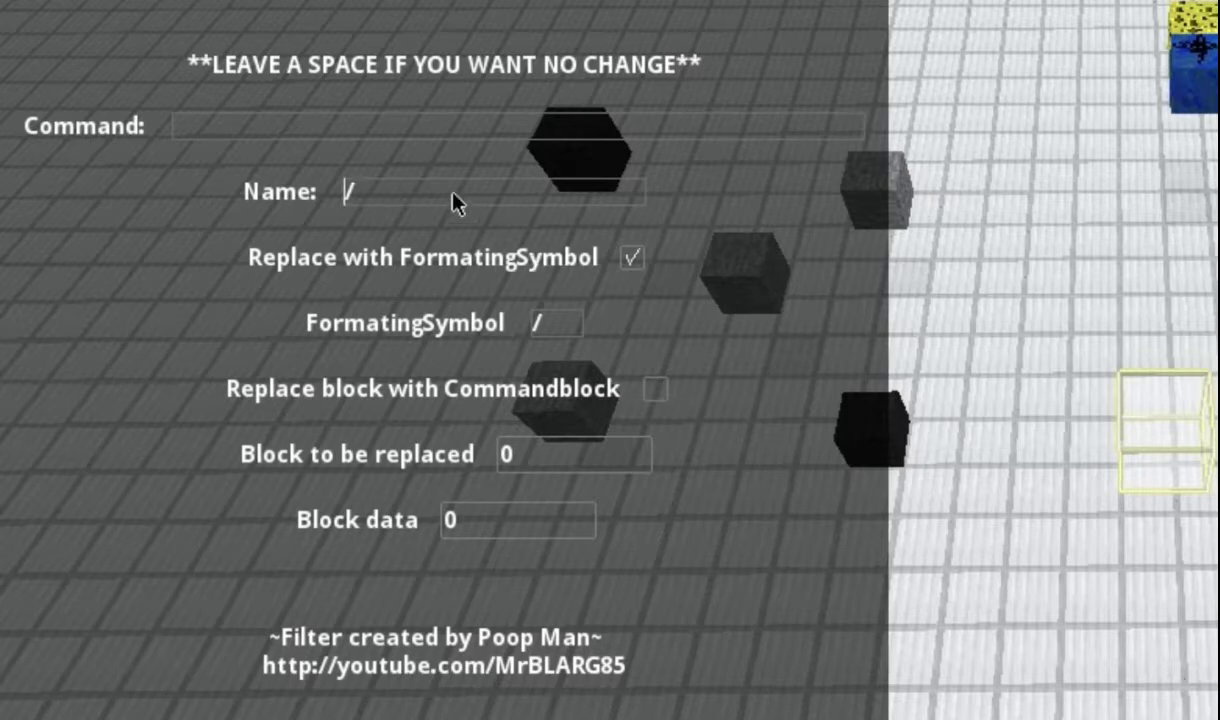
left_click(631, 259)
- Run the filter with command 'say /4hello' on the floor spot, then clear the selection
left_click(347, 128)
type("sy")
key("BackSpace")
type("a")
key("BackSpace")
key("BackSpace")
type("say")
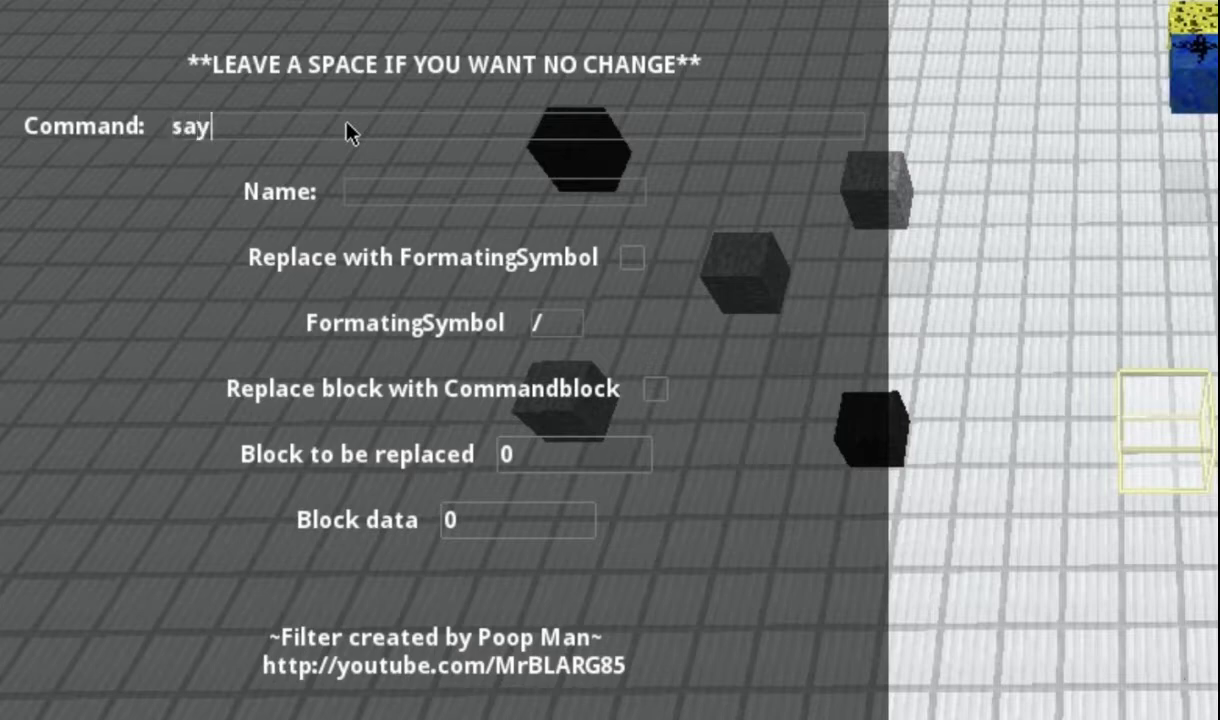
type(" /4hello")
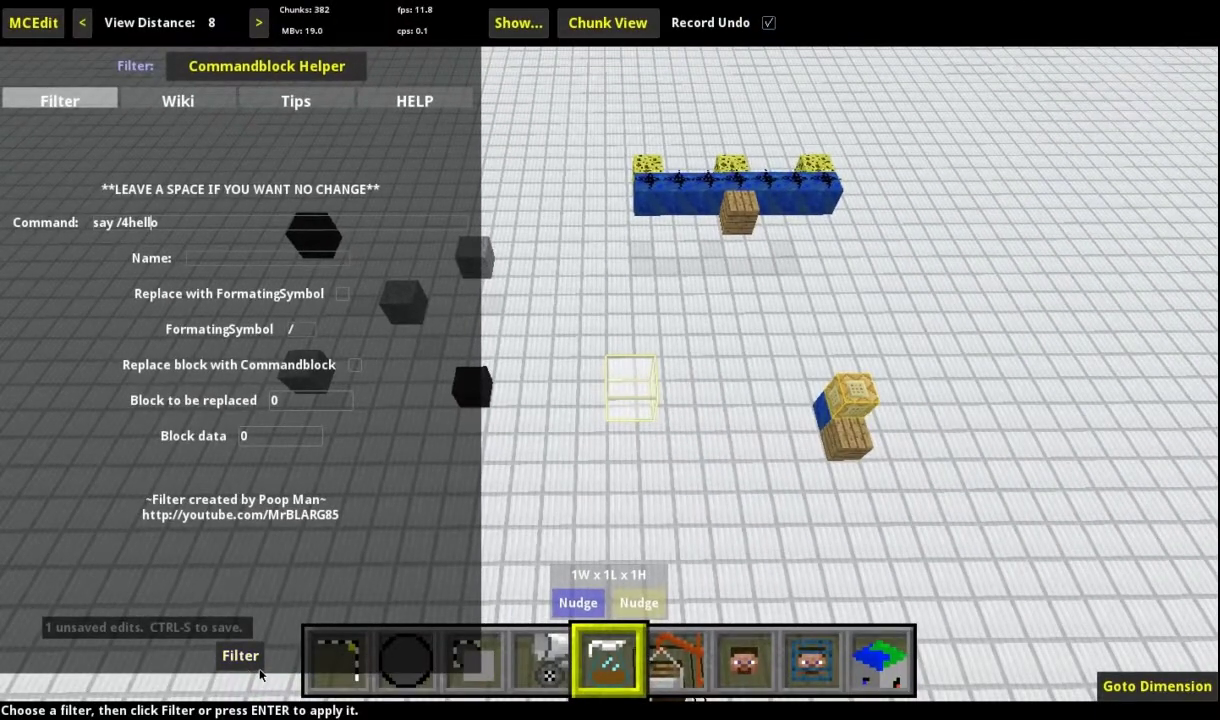
left_click(242, 655)
left_click(338, 660)
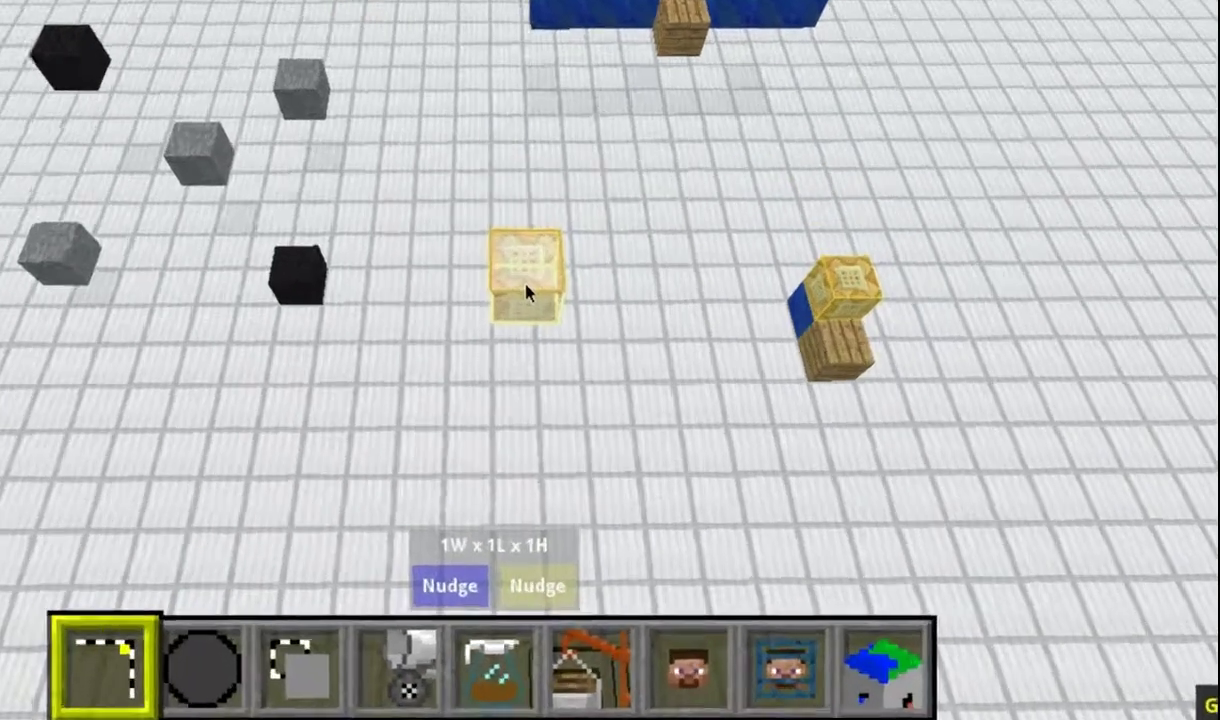
mouse_move(631, 399)
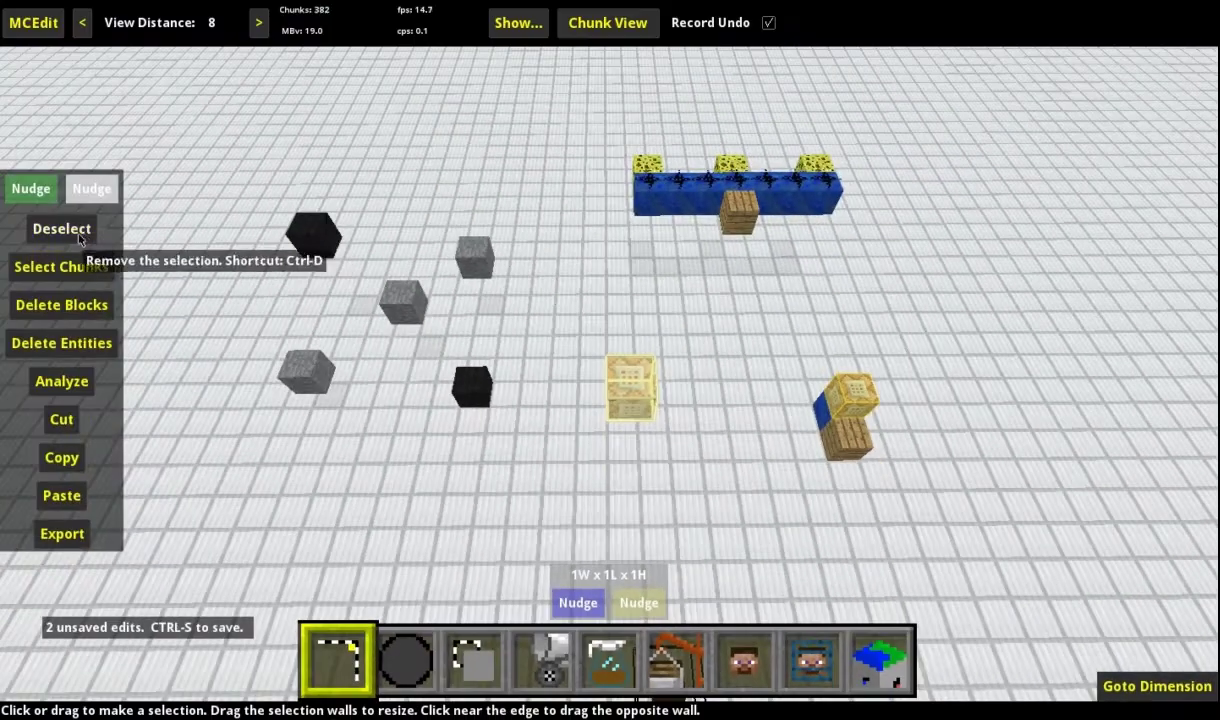
left_click(80, 237)
- Select a 6x6x4 box over the dark blocks and set the command to 'say hello/agfdj'
left_click(305, 240)
left_click(470, 398)
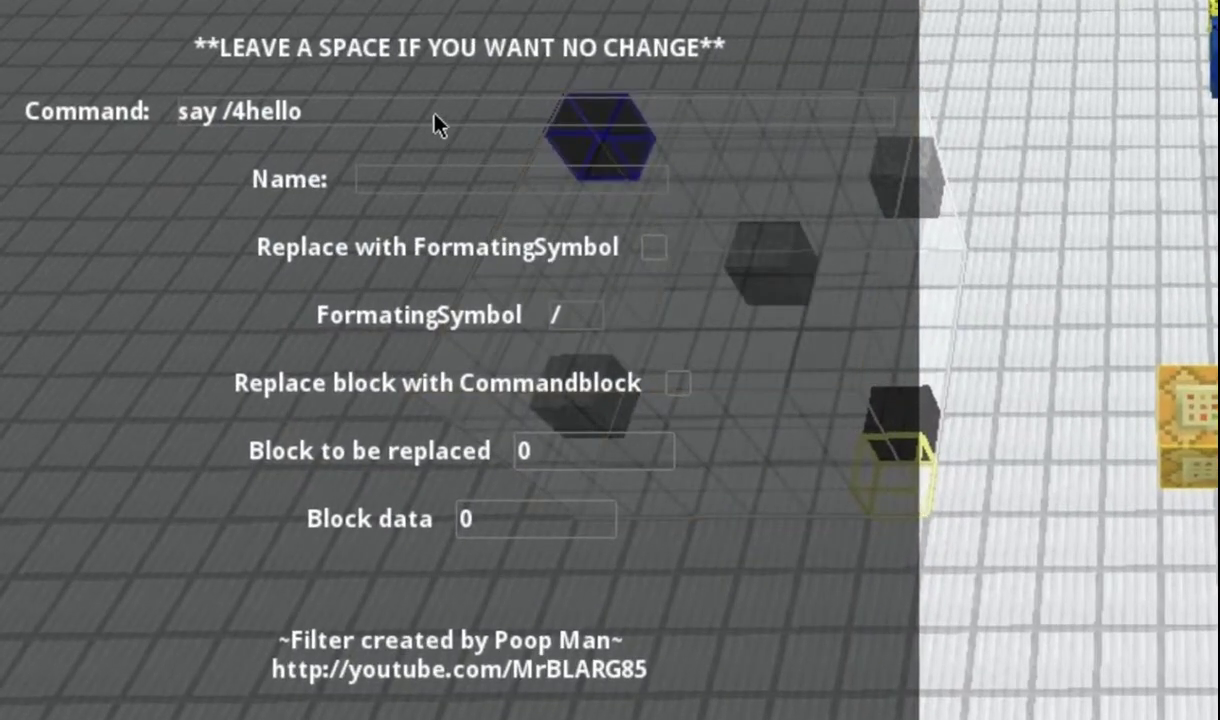
left_click(437, 122)
key("BackSpace")
key("BackSpace")
key("BackSpace")
key("BackSpace")
key("BackSpace")
key("BackSpace")
key("BackSpace")
key("BackSpace")
key("BackSpace")
key("BackSpace")
key("BackSpace")
type("say")
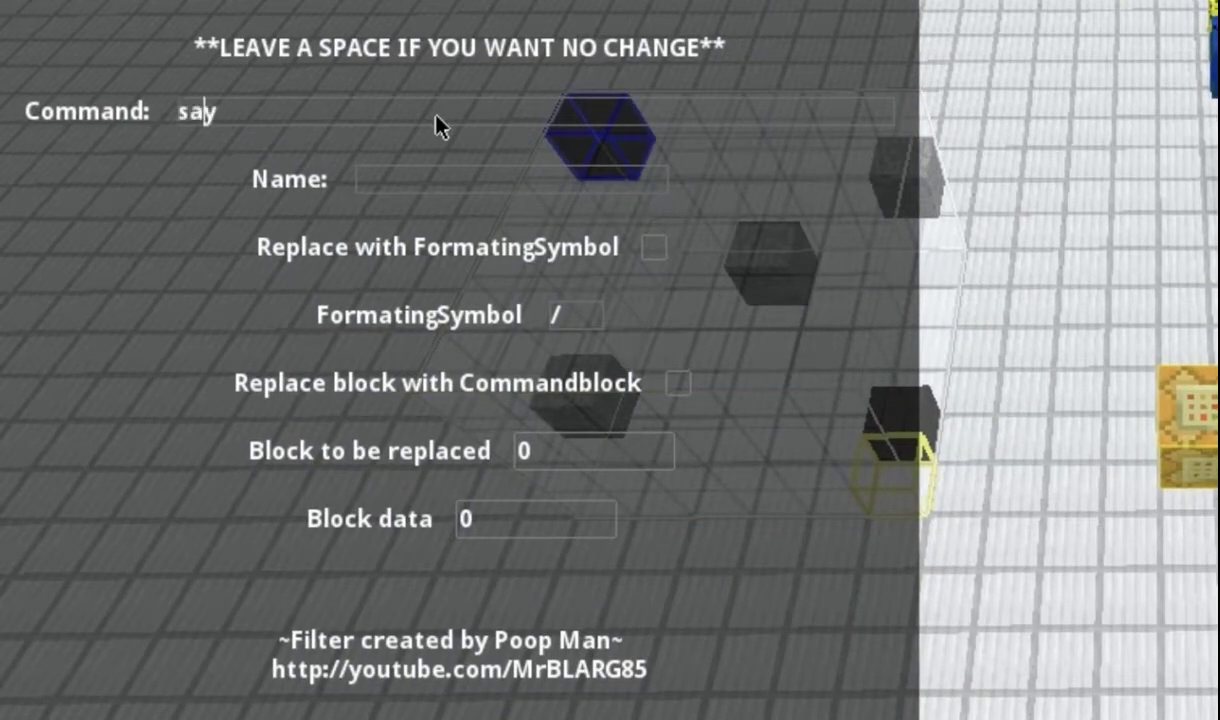
type(" hello")
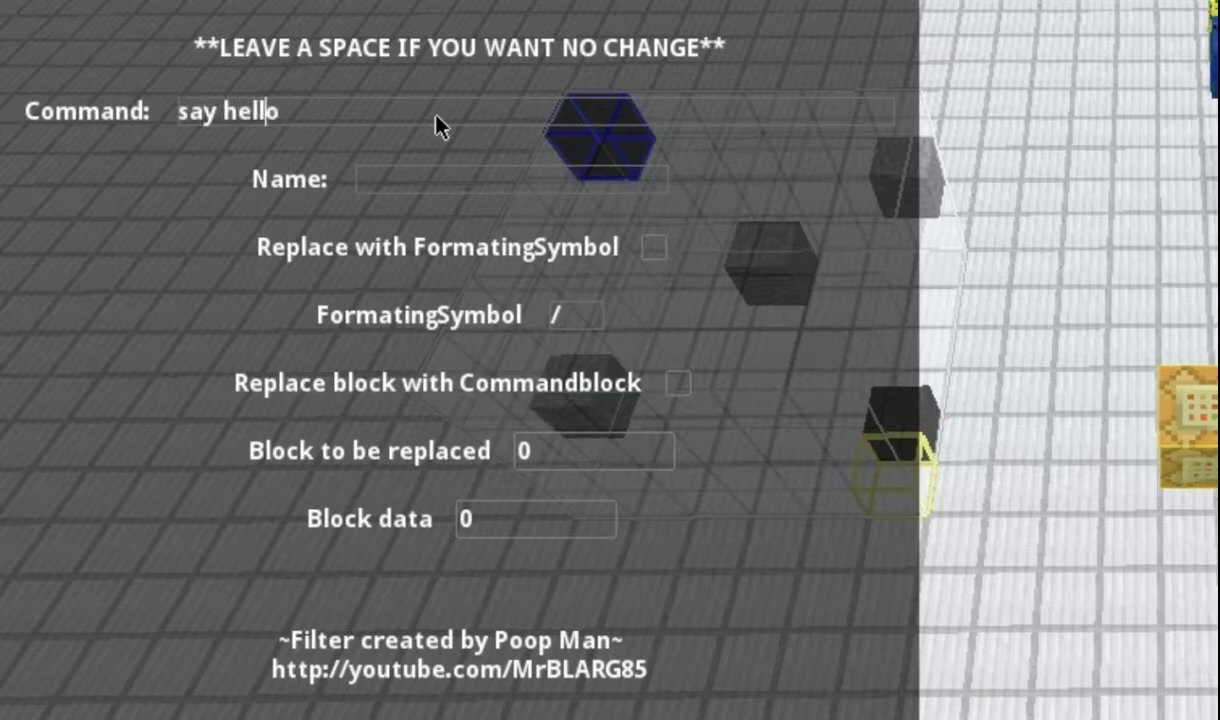
type("/agfdj")
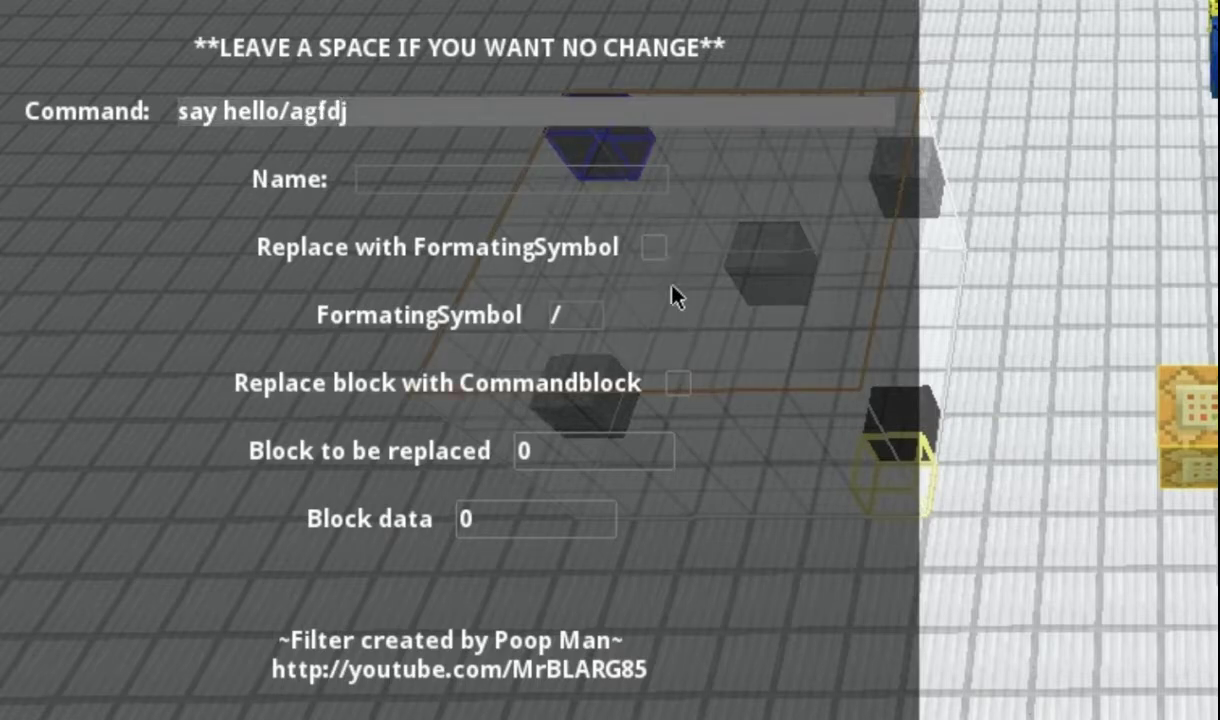
- Replace block ID 35 with data 15 by command blocks and apply the filter
left_click(678, 383)
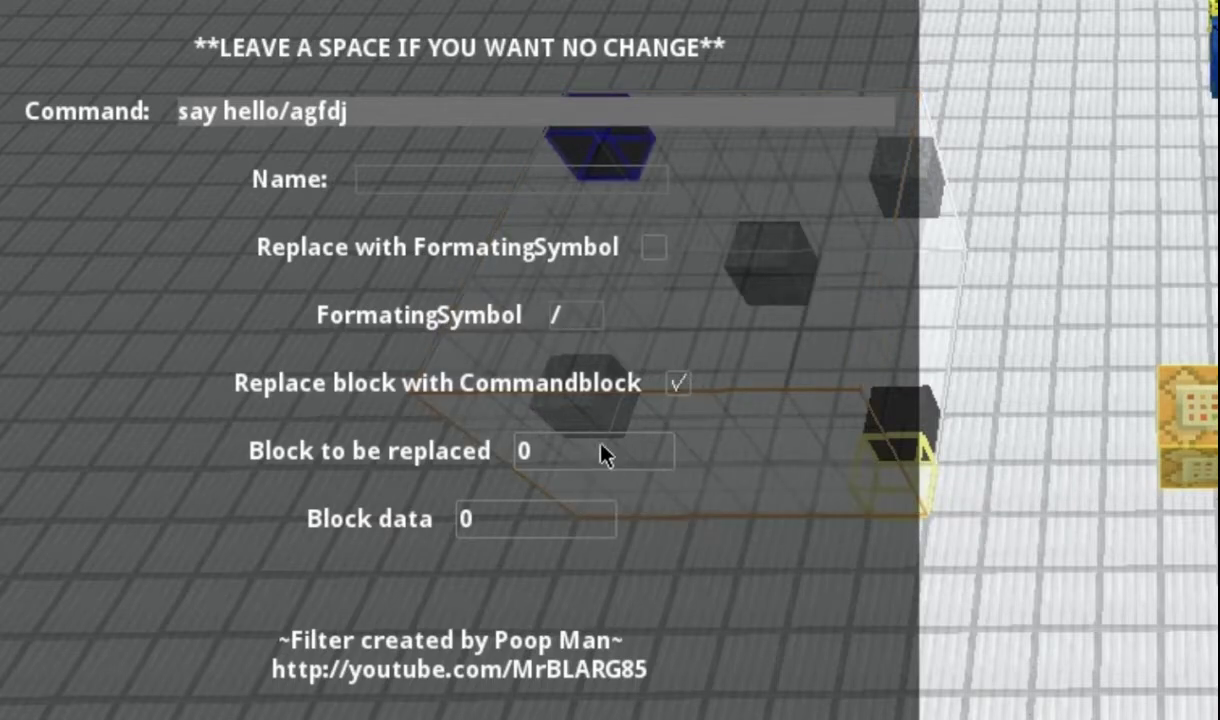
left_click(605, 438)
key("BackSpace")
type("35")
left_click(527, 531)
key("BackSpace")
type("15")
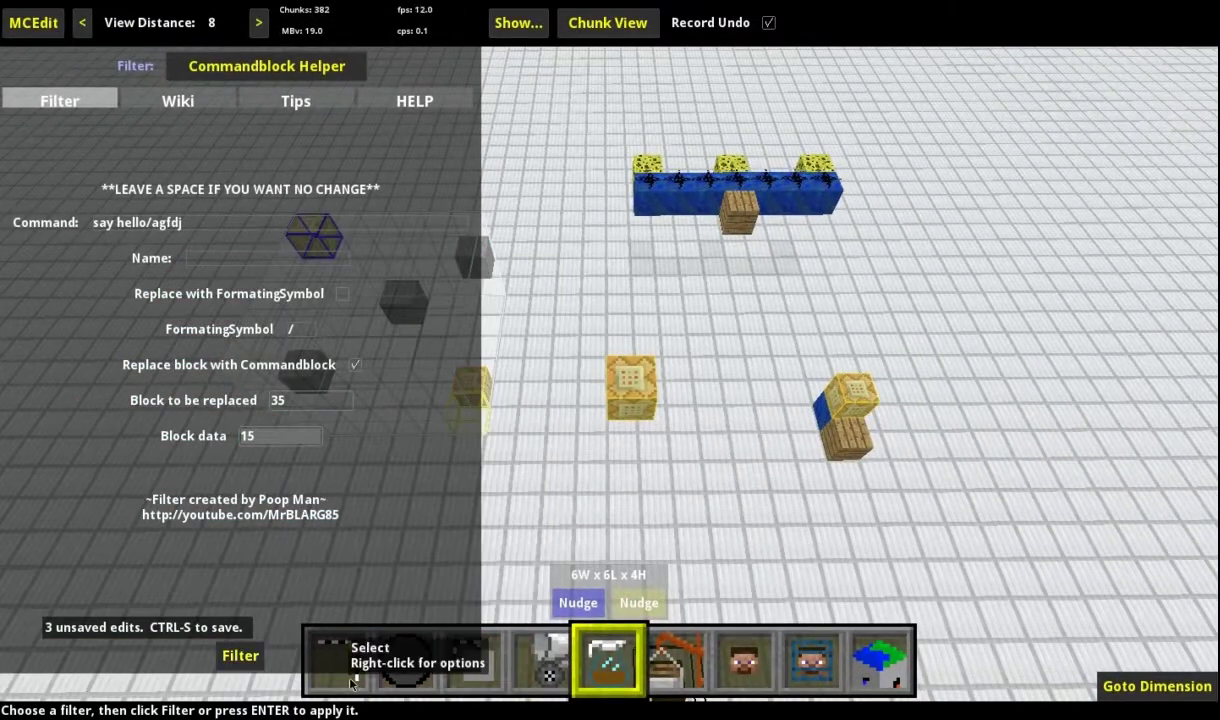
left_click(337, 658)
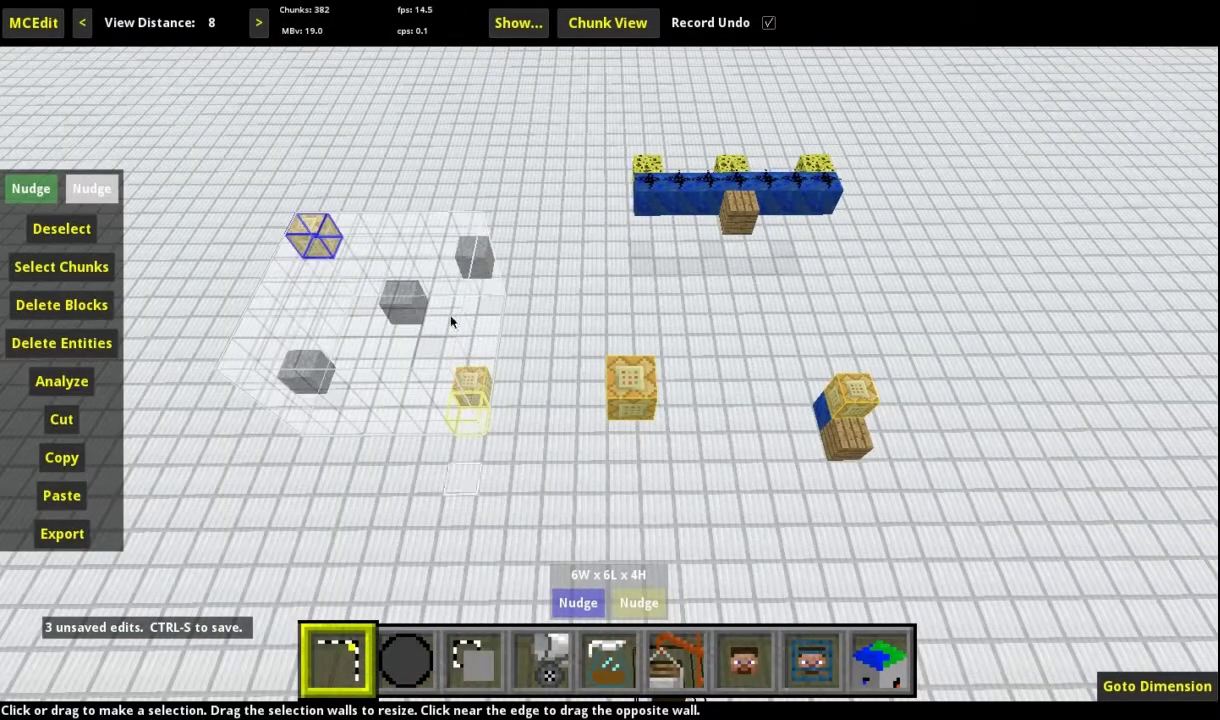
- Reopen Commandblock Helper with the command cleared and the Name field emptied
left_click(610, 660)
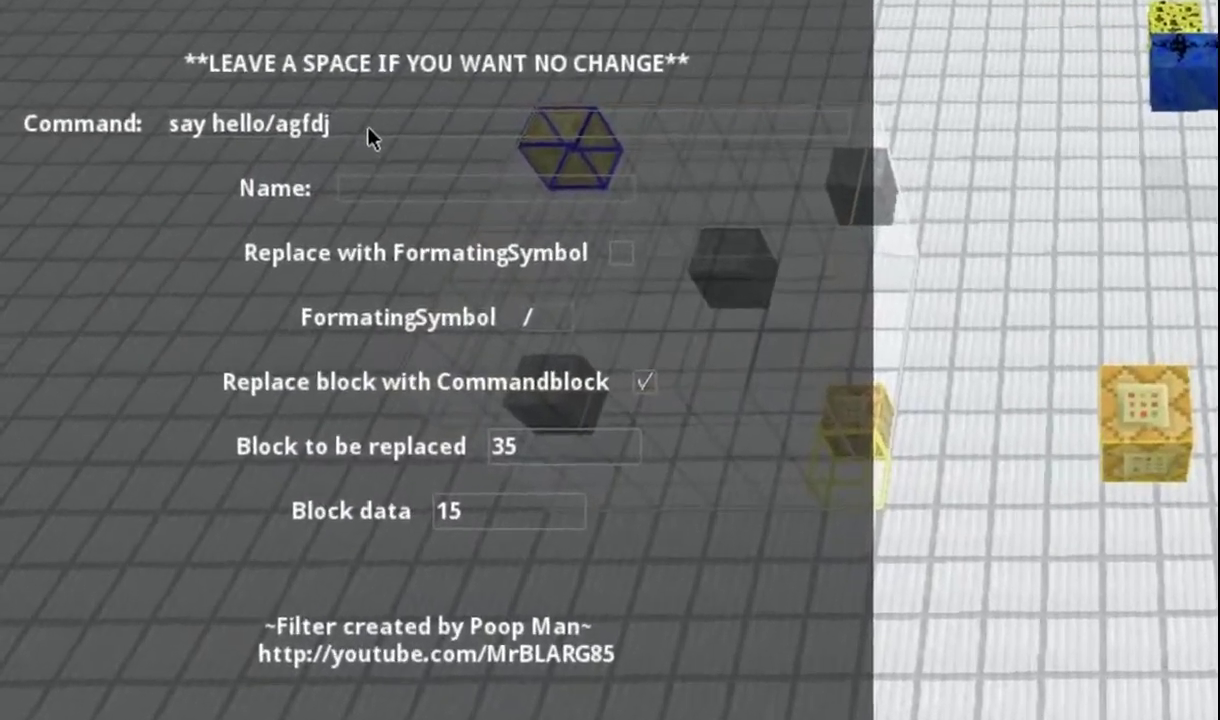
key("BackSpace")
key("BackSpace")
key("BackSpace")
key("BackSpace")
key("BackSpace")
key("BackSpace")
key("BackSpace")
key("BackSpace")
key("BackSpace")
key("BackSpace")
key("BackSpace")
key("BackSpace")
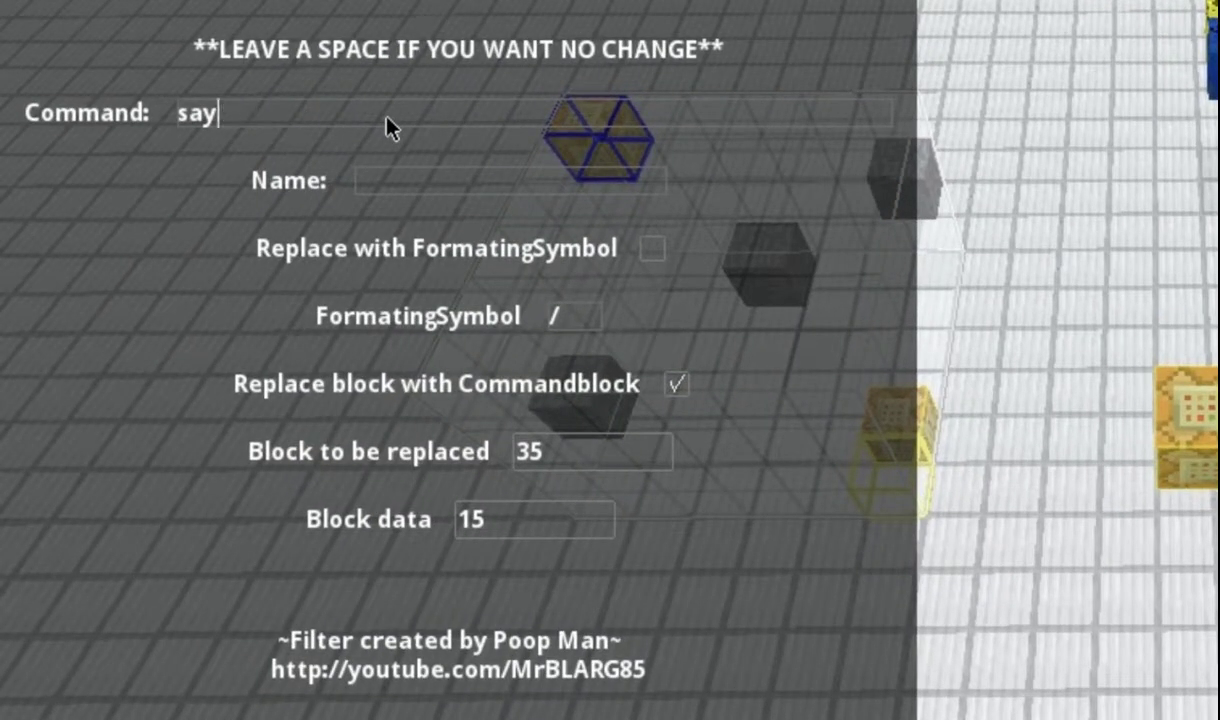
key("BackSpace")
key("BackSpace")
key("BackSpace")
left_click(437, 185)
key("BackSpace")
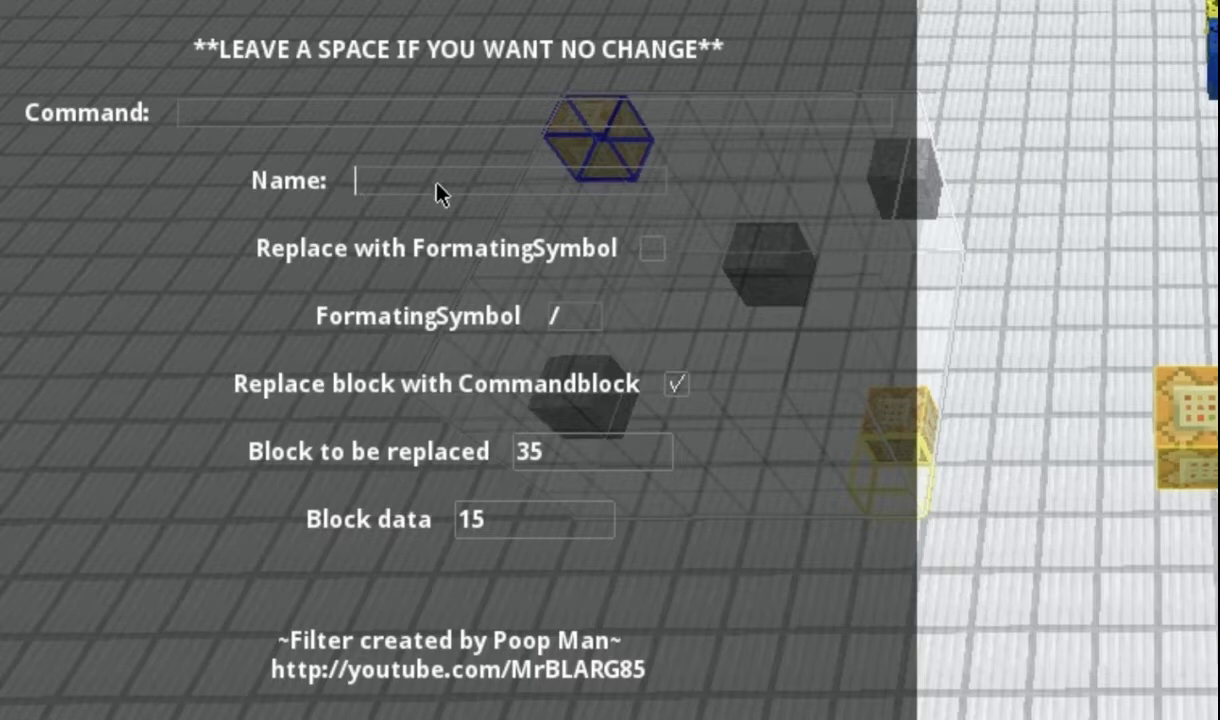
type("/")
key("BackSpace")
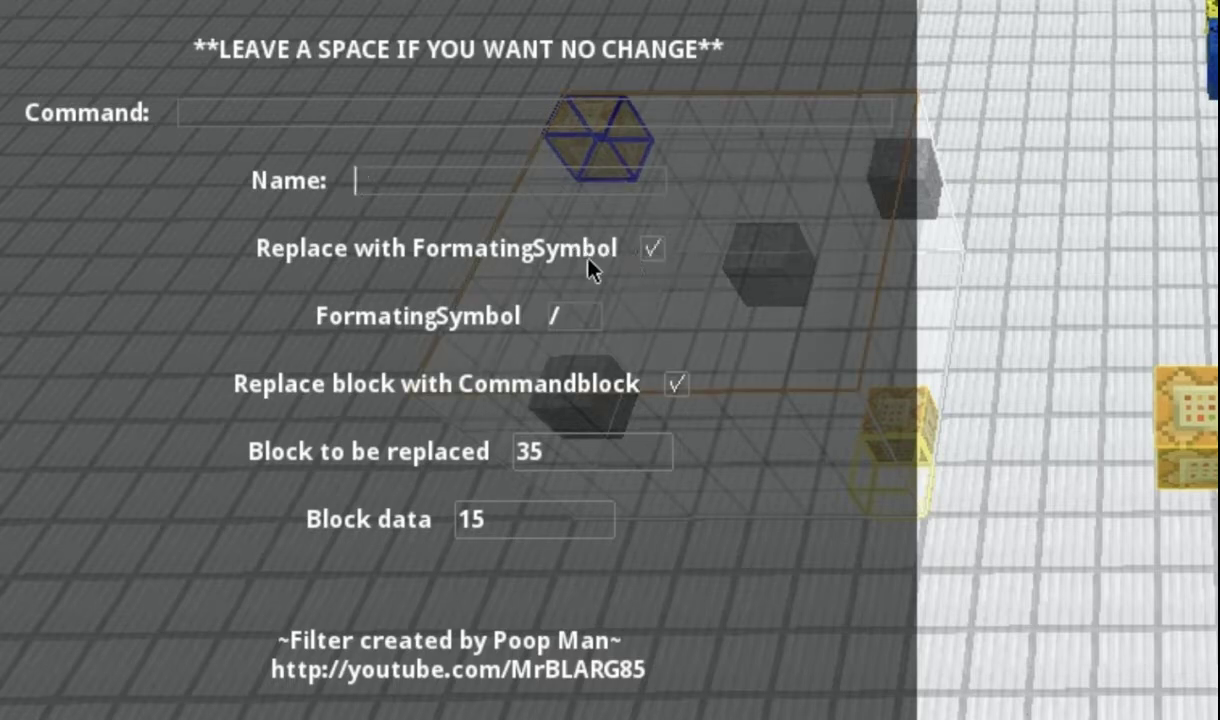
- Set the formatting symbol to t and the name to 't3fdsk', then view the wiki reference
left_click(565, 320)
key("Delete")
type("t")
left_click(447, 184)
type("t3fdsk")
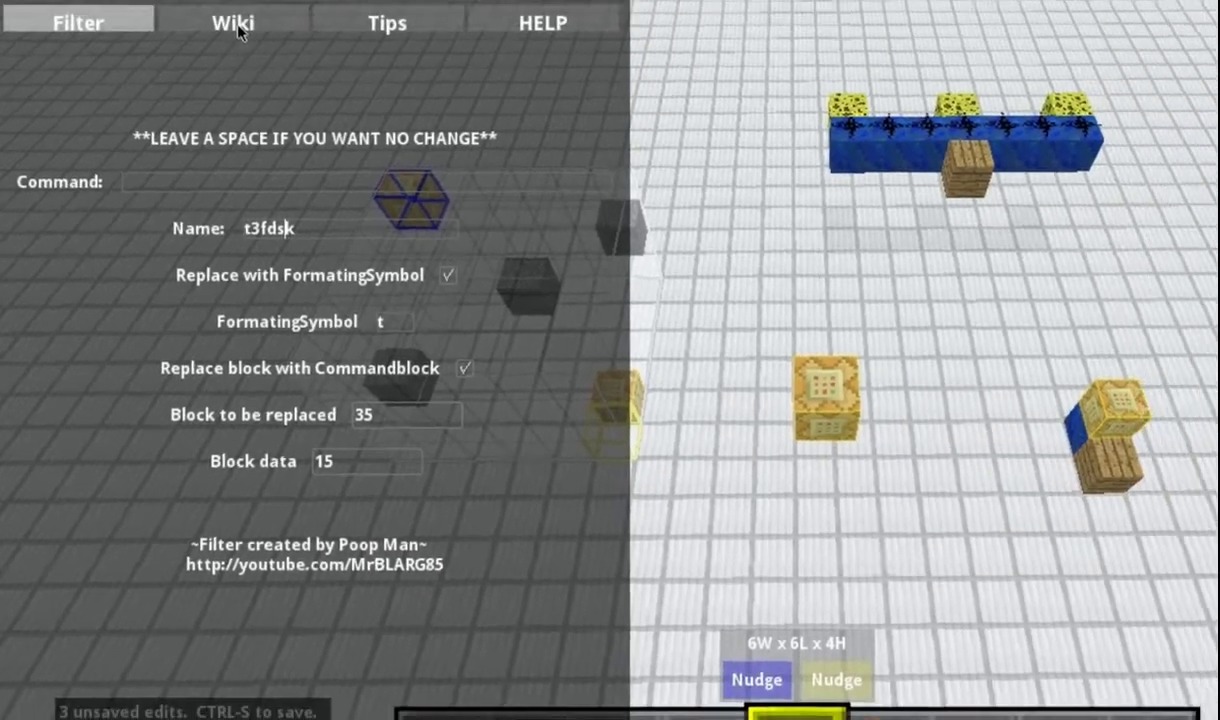
left_click(233, 30)
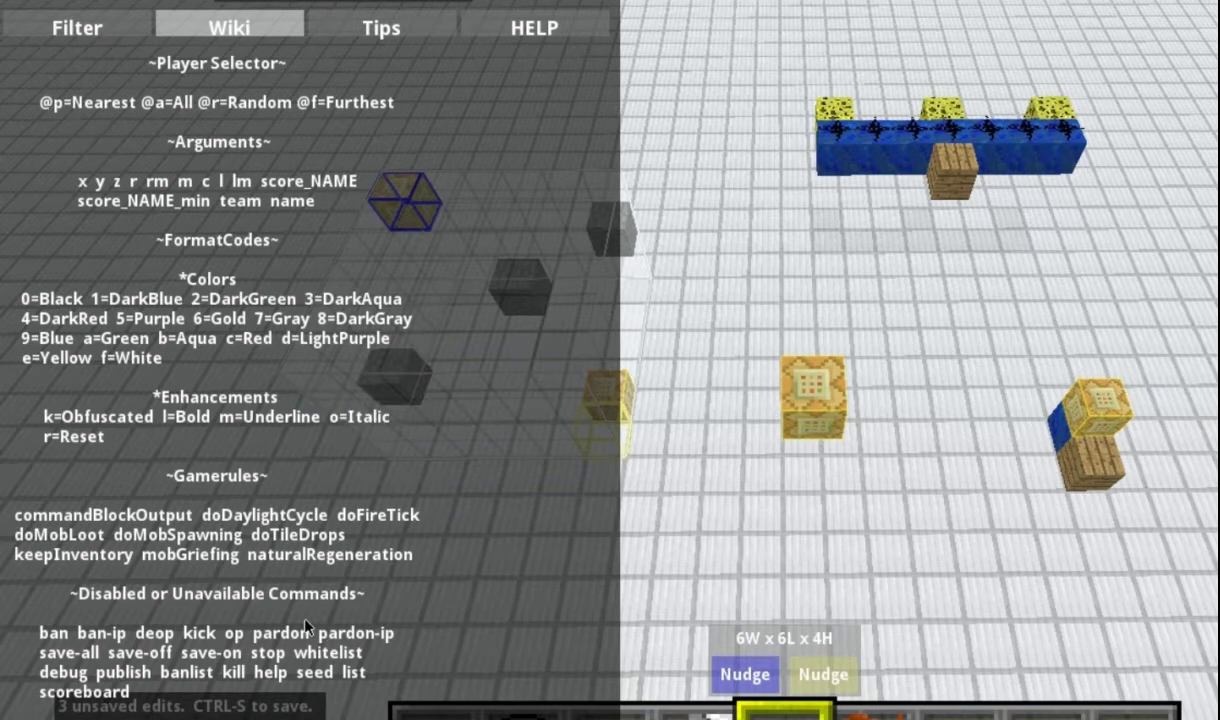
left_click(347, 33)
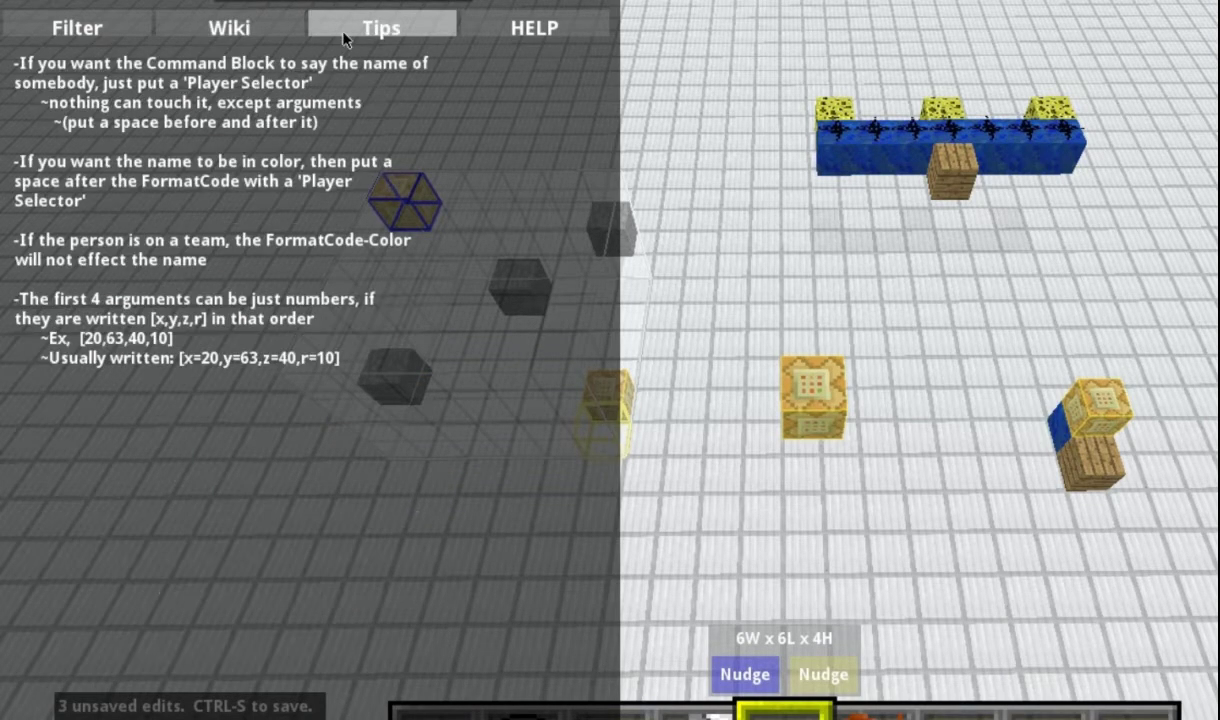
left_click(490, 32)
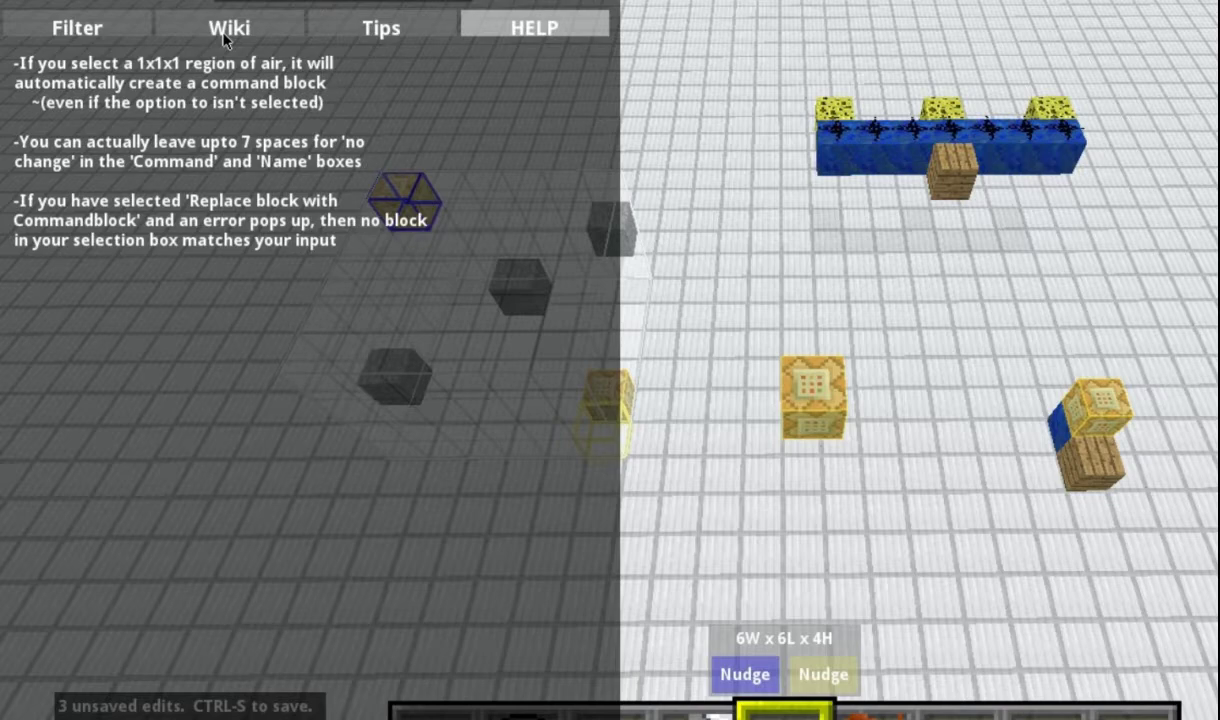
left_click(105, 35)
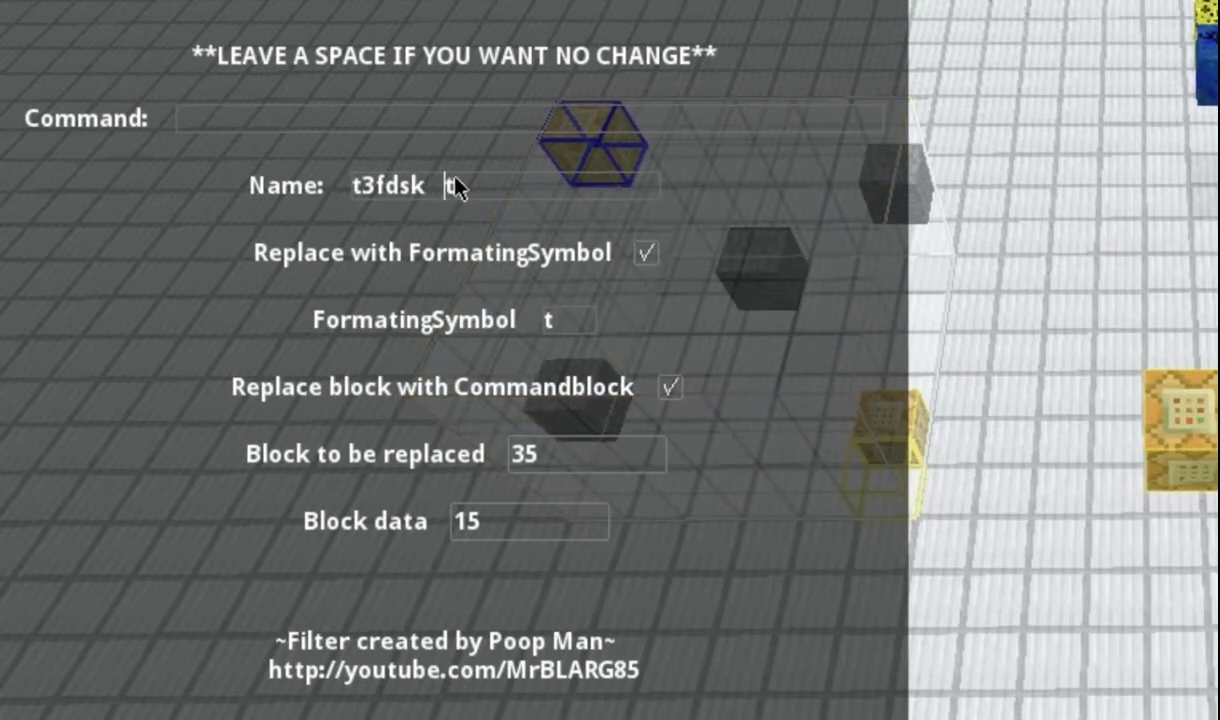
- Append t6fgjk to the name and run the filter, dismissing the 'chunk' exception
type("t6fgjk")
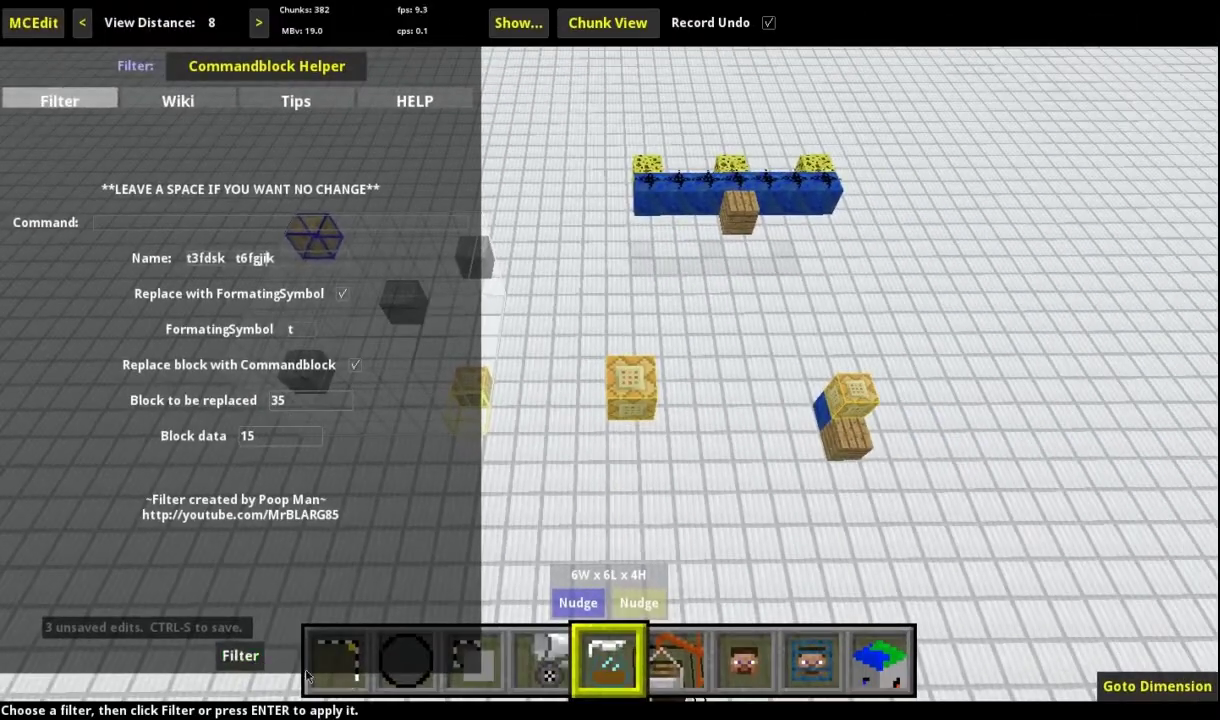
key("Return")
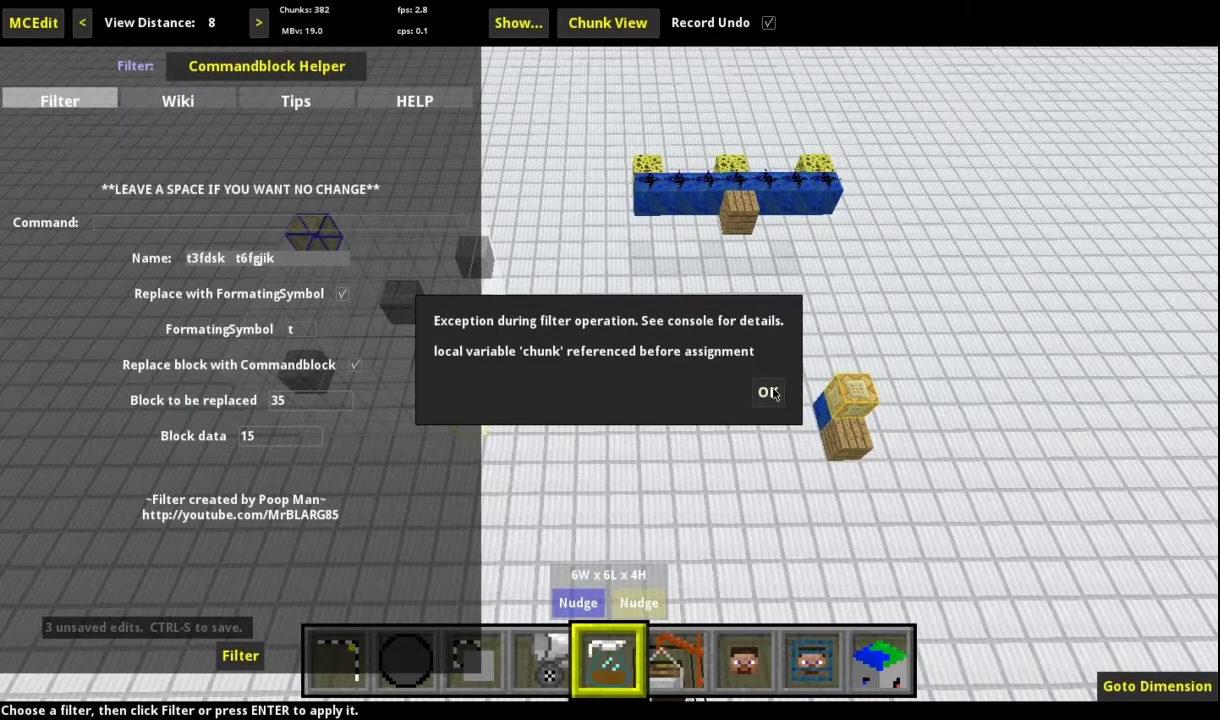
left_click(768, 392)
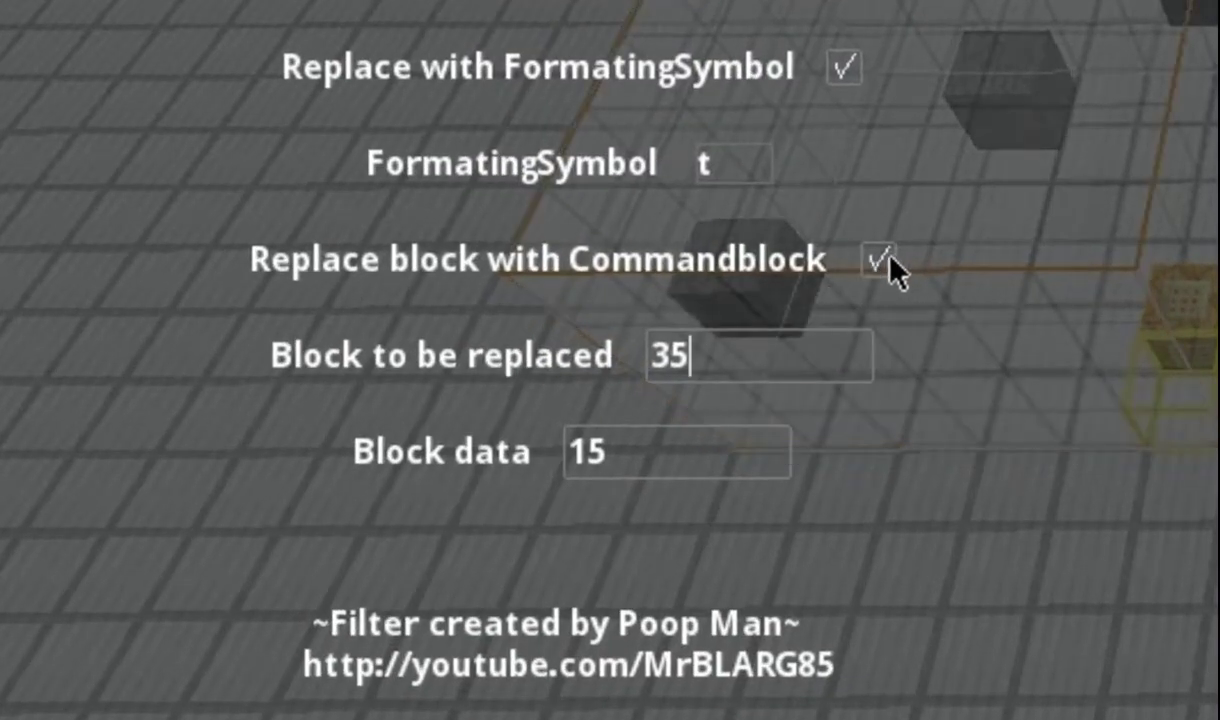
- Turn off block replacement and apply the colour-formatted name to the selected command blocks
left_click(879, 266)
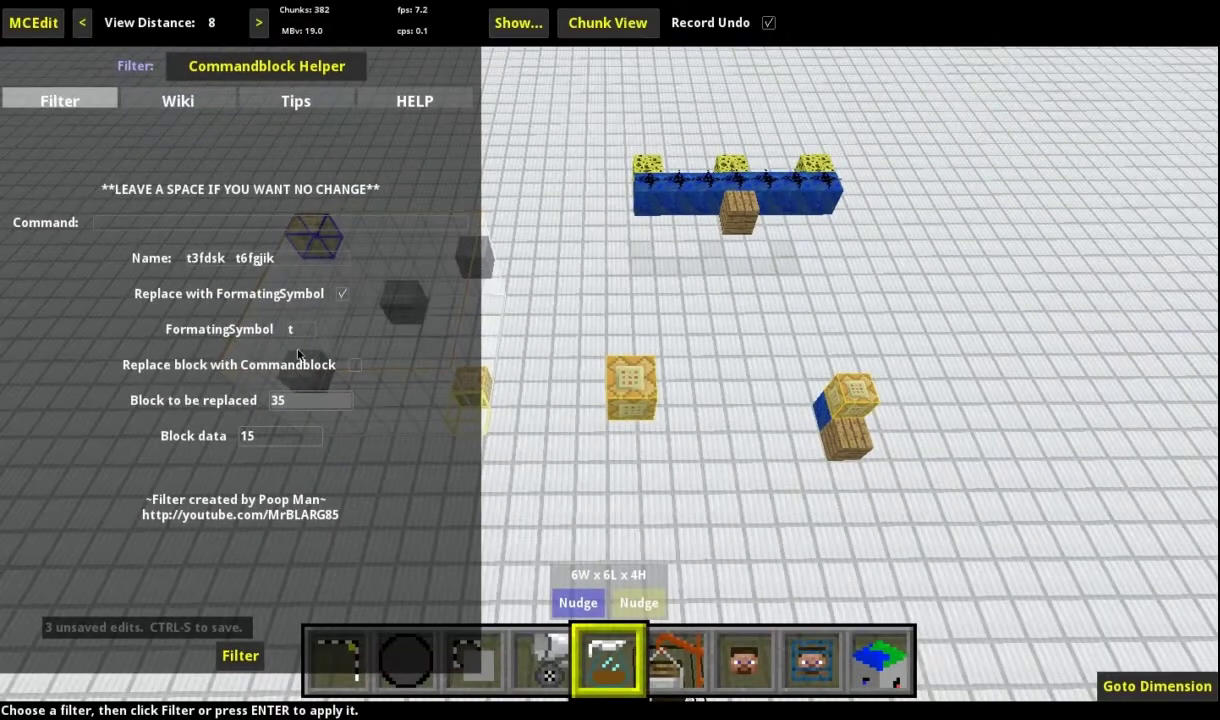
left_click(240, 655)
left_click(337, 660)
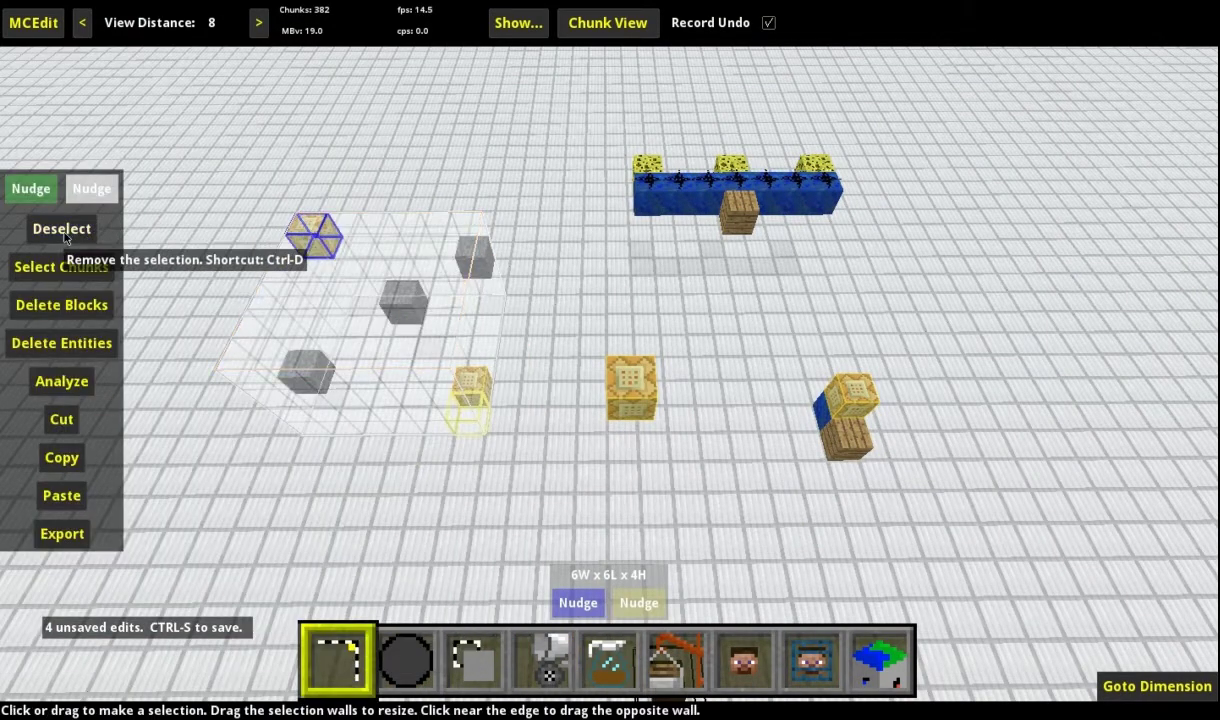
- Clear the selection, fly to the blue-and-sponge structure, and drag-select the sponge row
left_click(95, 230)
mouse_move(315, 249)
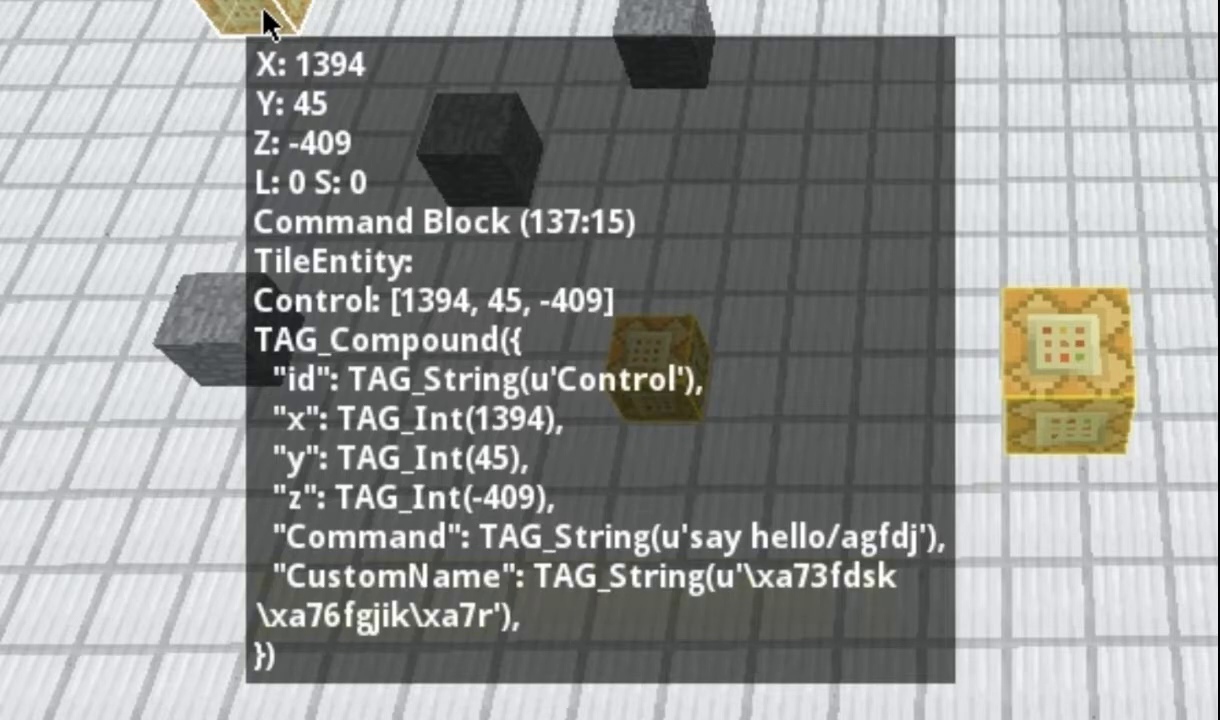
key("w")
key("d")
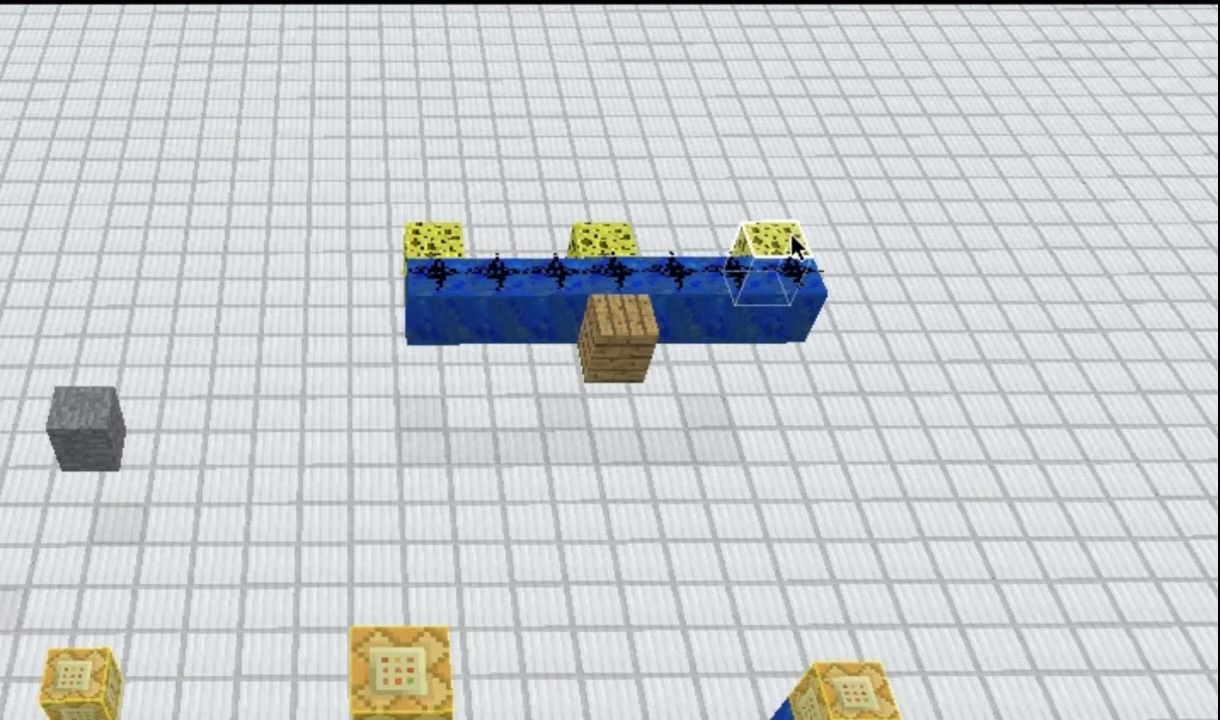
left_click_drag(793, 243, 490, 264)
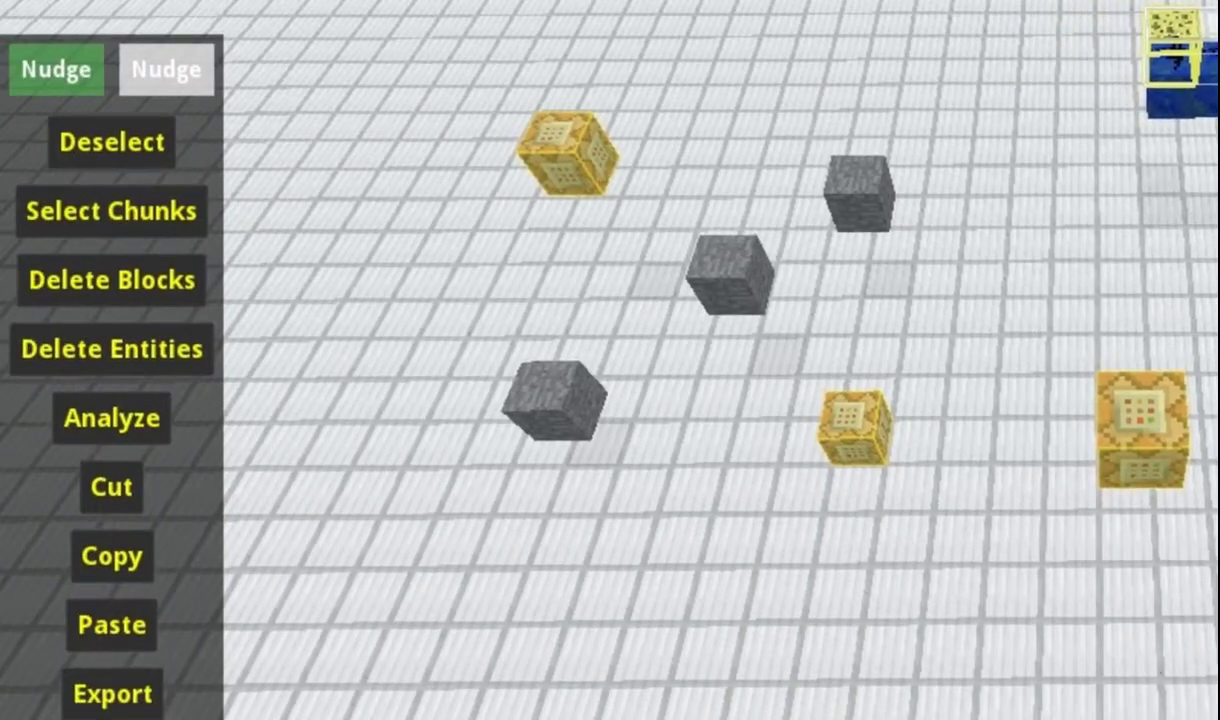
- Open the filter for the sponge row with name cleared, formatting symbol off, replacement on
key("5")
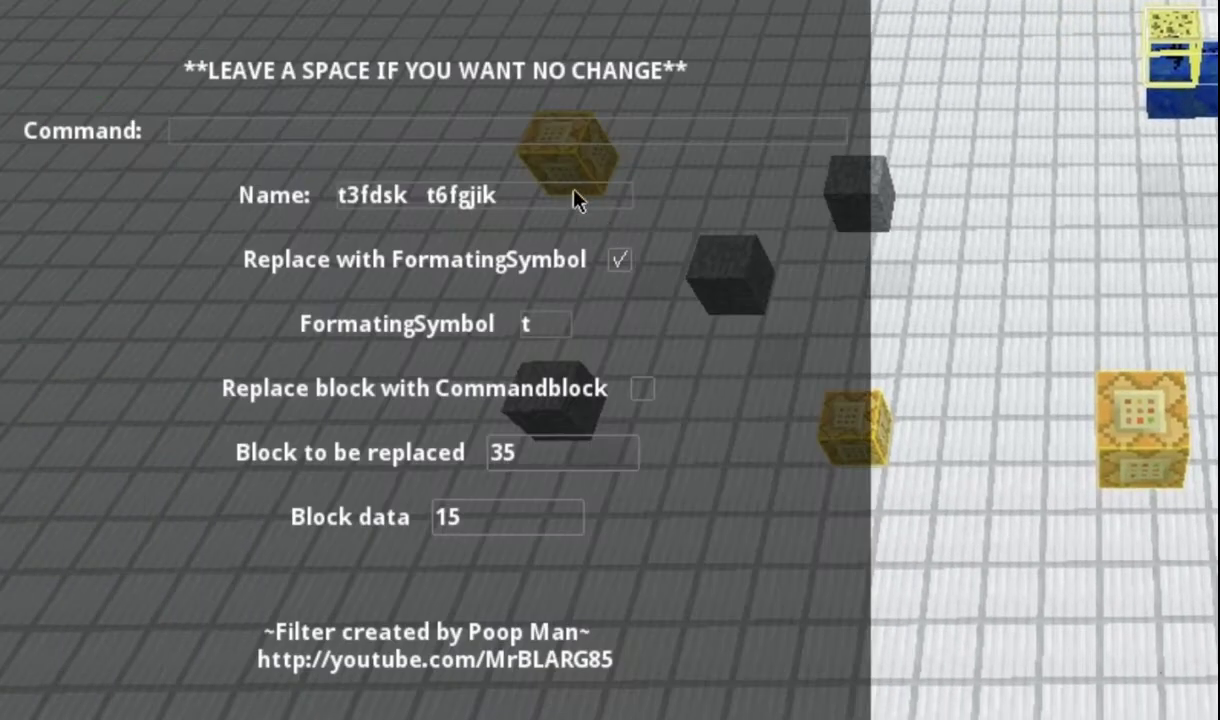
key("Delete")
key("Delete")
key("Delete")
key("Delete")
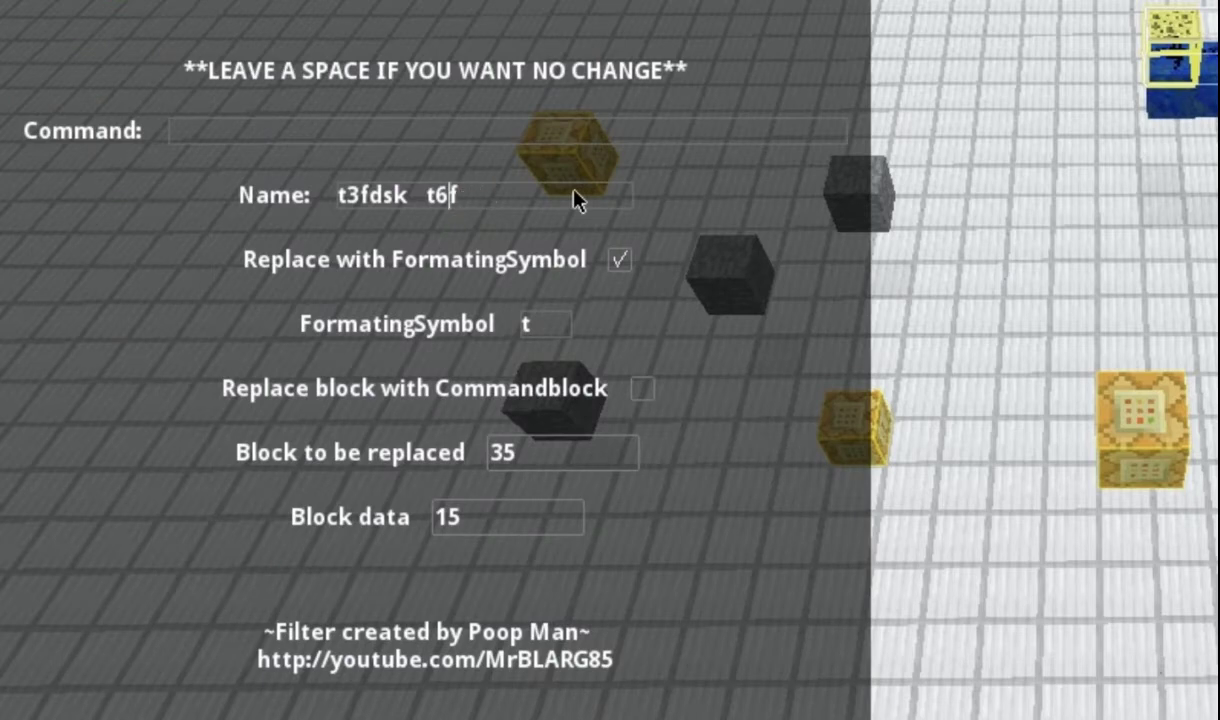
key("BackSpace")
key("BackSpace")
key("BackSpace")
key("BackSpace")
key("BackSpace")
key("BackSpace")
key("BackSpace")
key("BackSpace")
key("BackSpace")
key("BackSpace")
key("BackSpace")
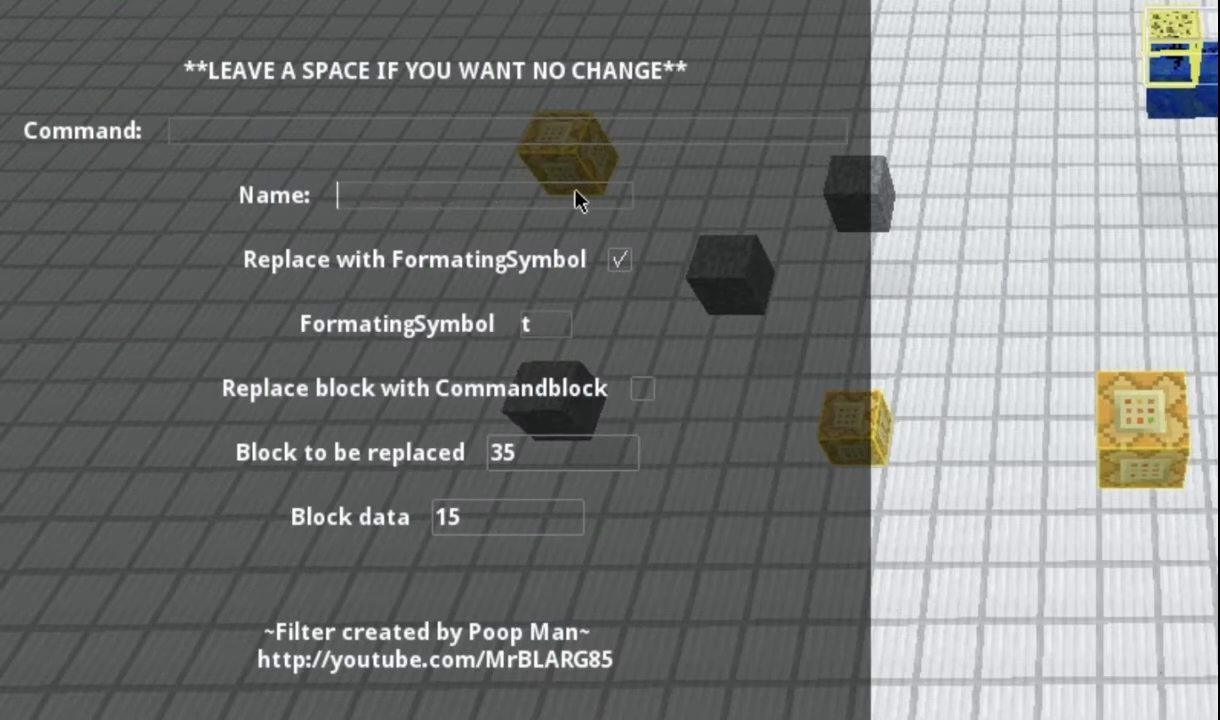
left_click(619, 261)
left_click(641, 389)
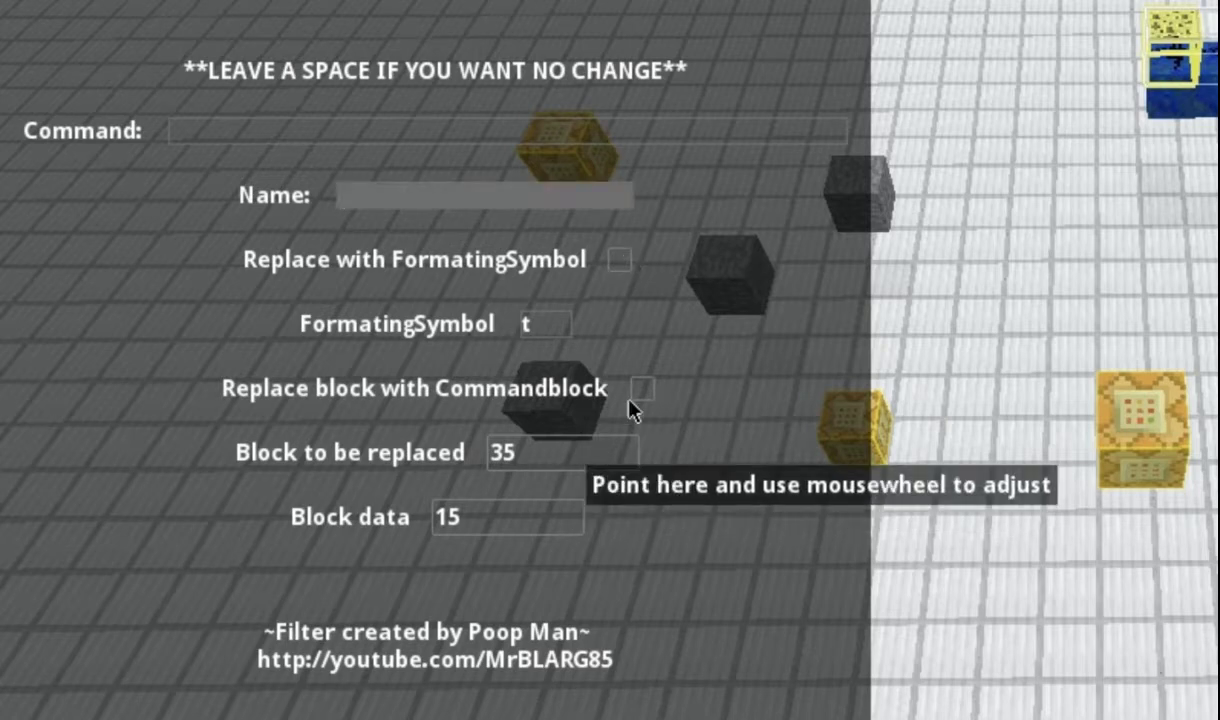
- Replace block 19 data 0 with command blocks running 'tp @p ~0 ~0 ~0'
left_click(583, 455)
key("BackSpace")
key("BackSpace")
type("19")
left_click(520, 520)
key("BackSpace")
key("BackSpace")
type("0")
left_click(400, 140)
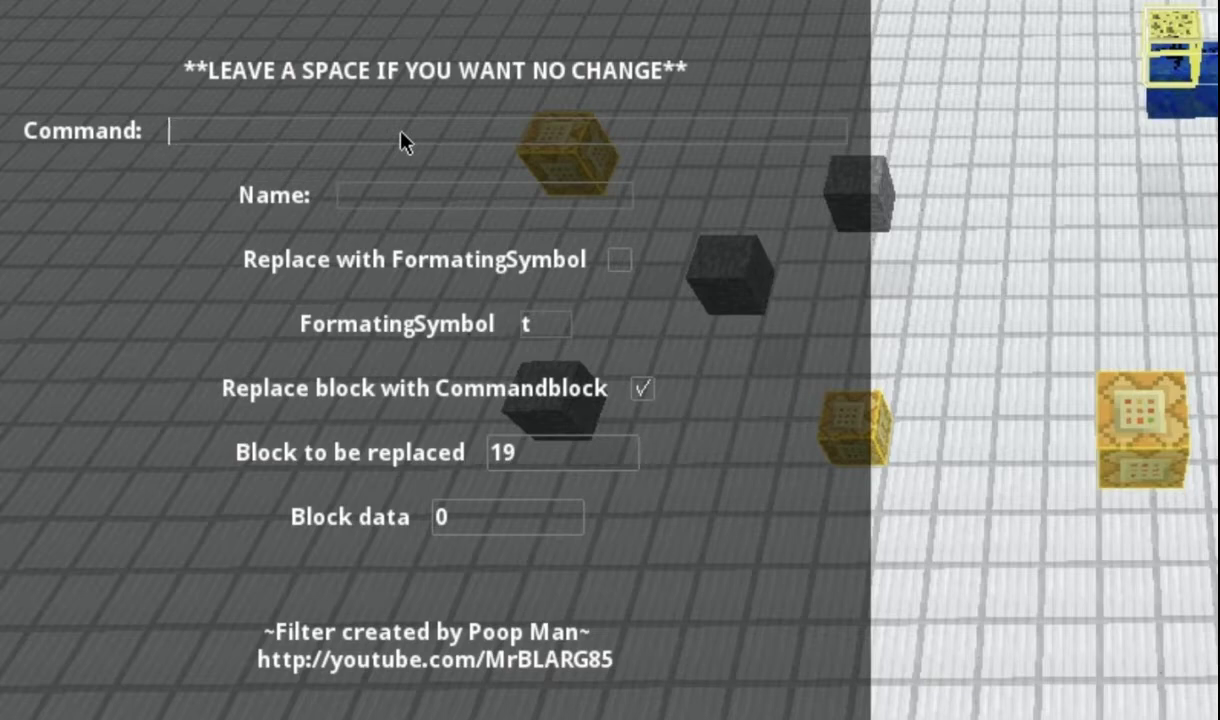
type("tp @p")
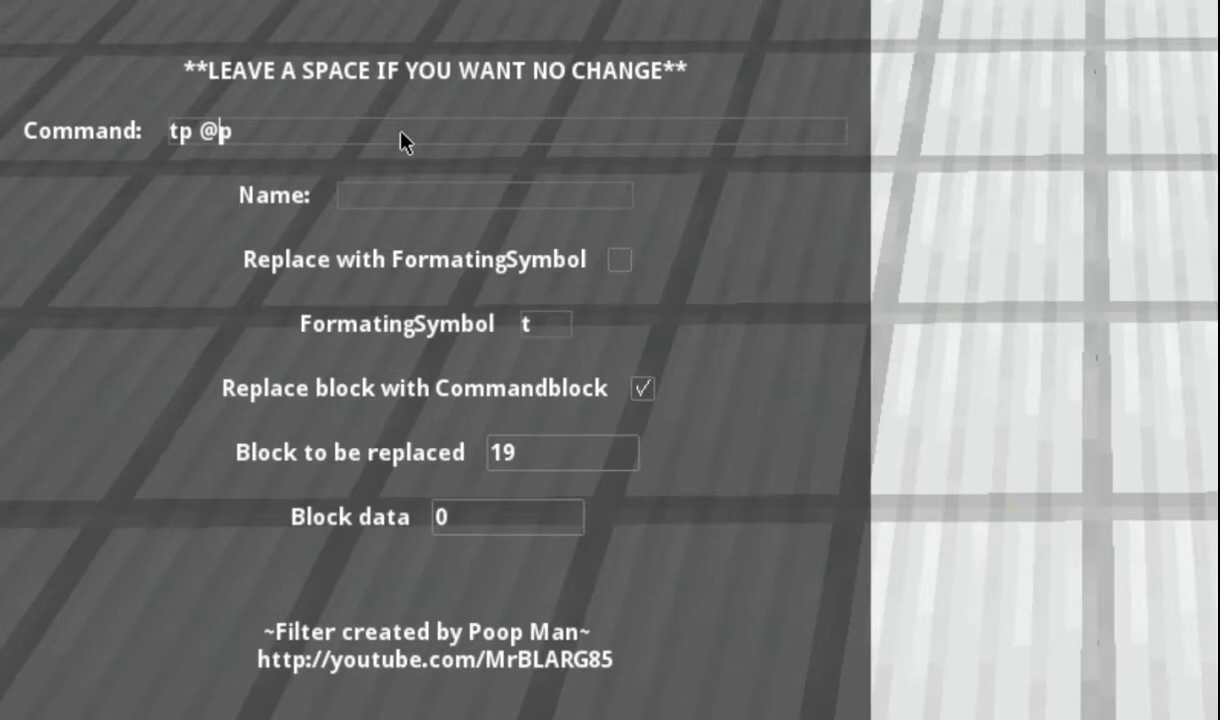
type(" ~0")
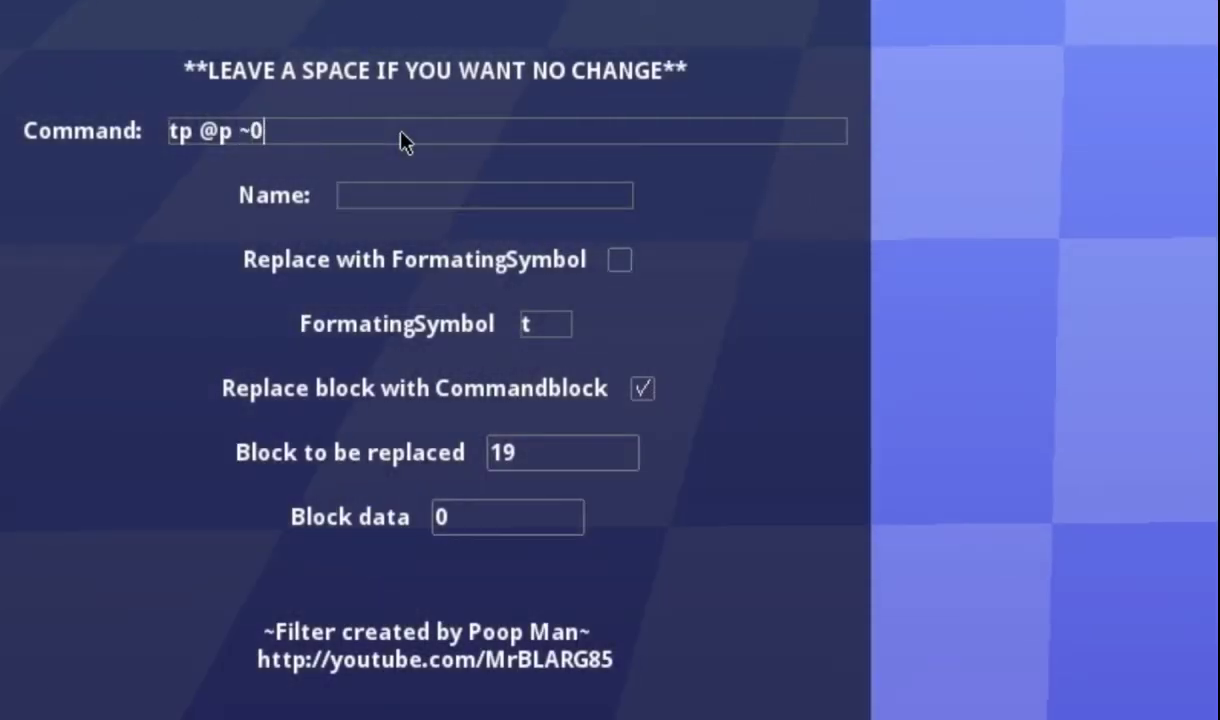
type(" ~0 ~0")
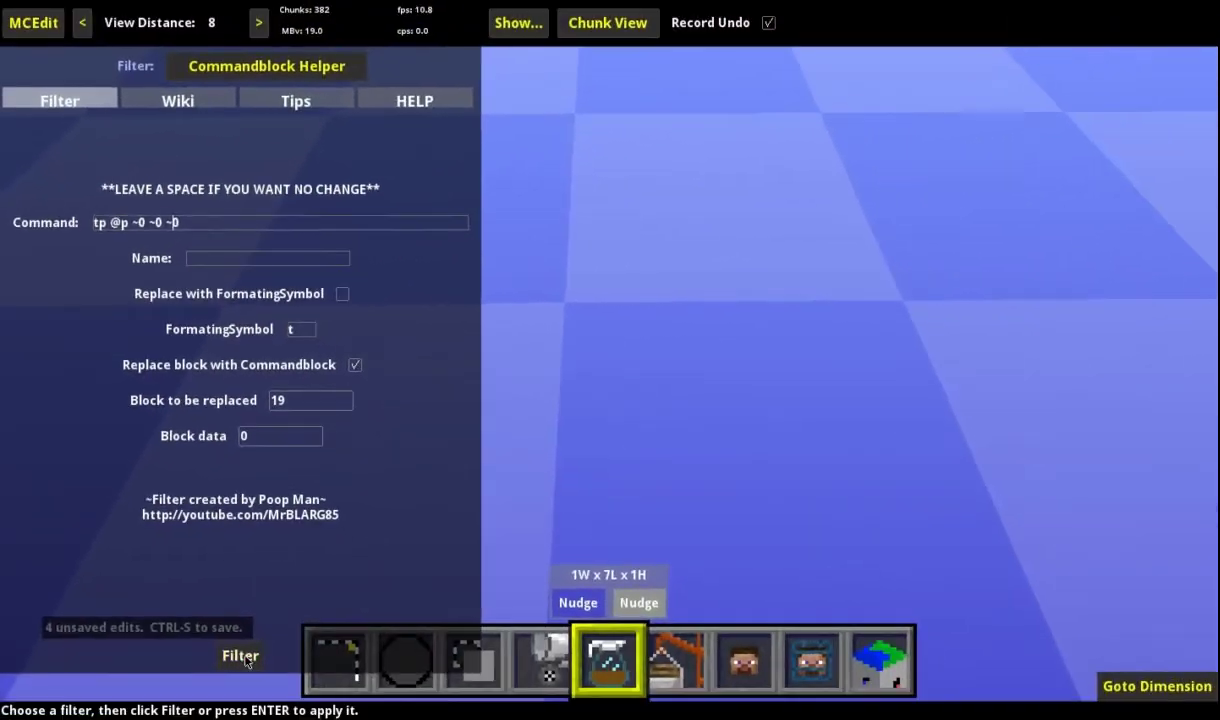
left_click(285, 719)
- Fly around the blue row to check the new tp command blocks
left_click(435, 719)
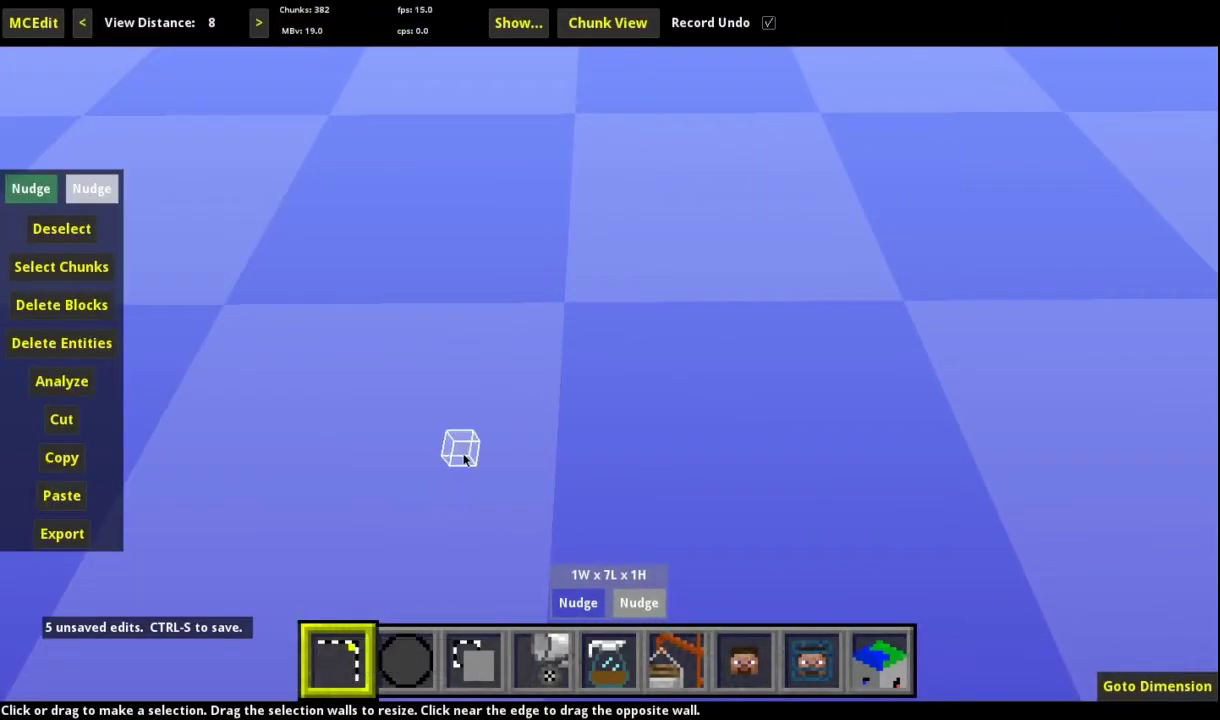
key("w")
key("w")
key("s")
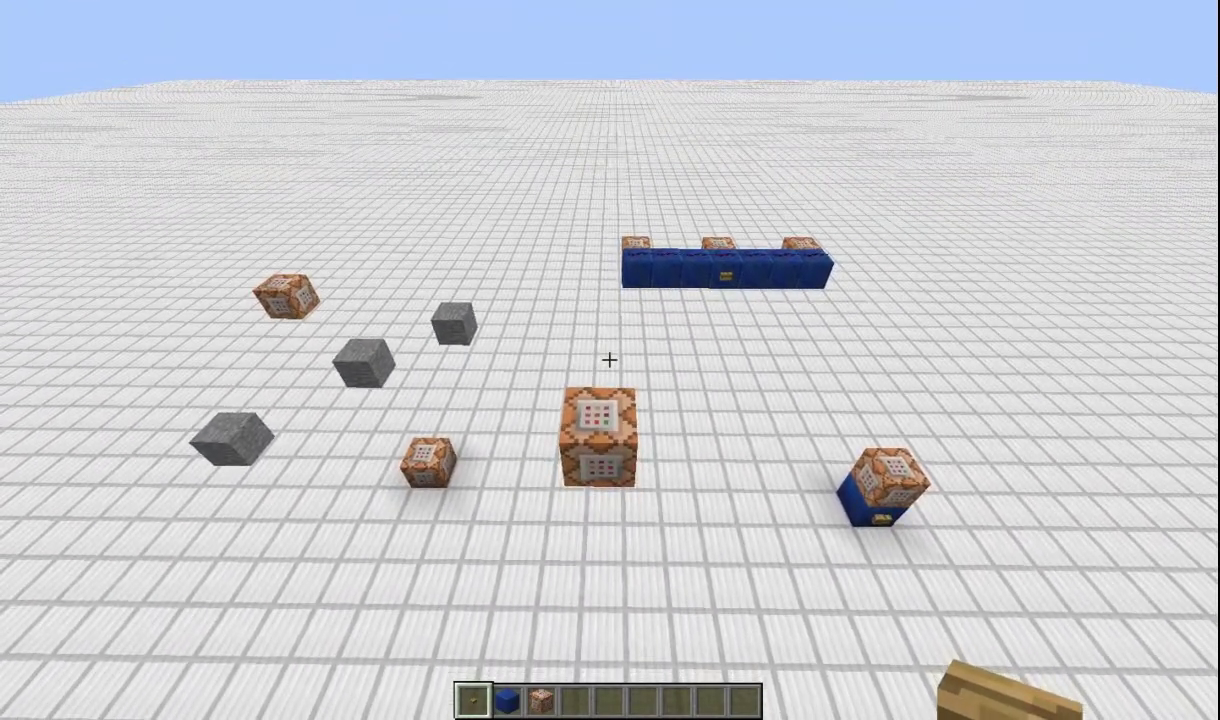
- Inspect the command block on the blue blocks and trigger it with a button
key("w")
key("w")
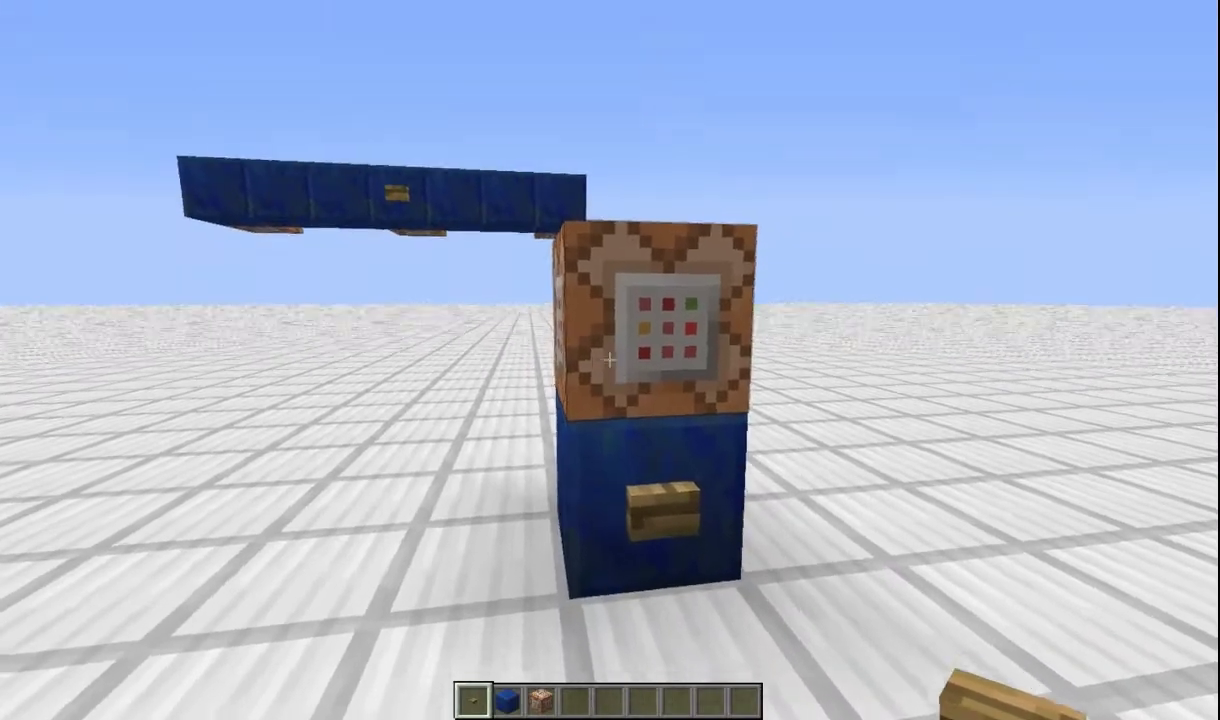
right_click(610, 360)
left_click(610, 378)
key("1")
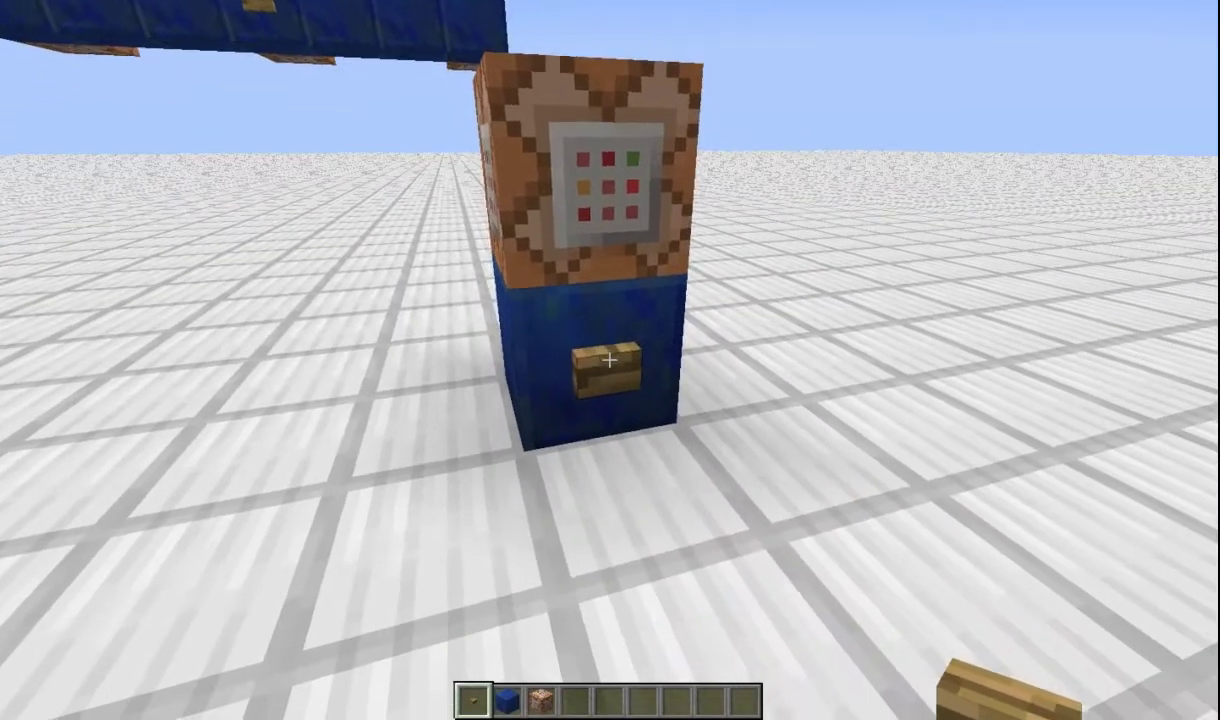
right_click(610, 360)
- Inspect the floating command block's 'say /4hello' command
key("s")
key("space")
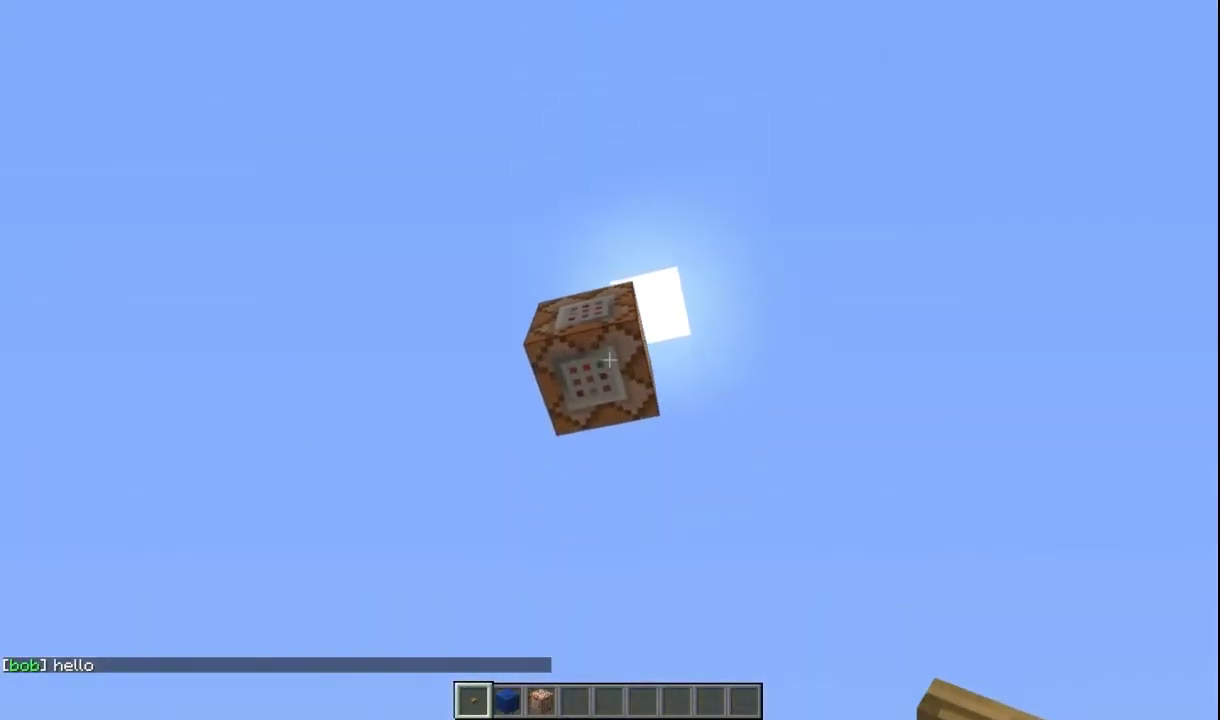
right_click(610, 360)
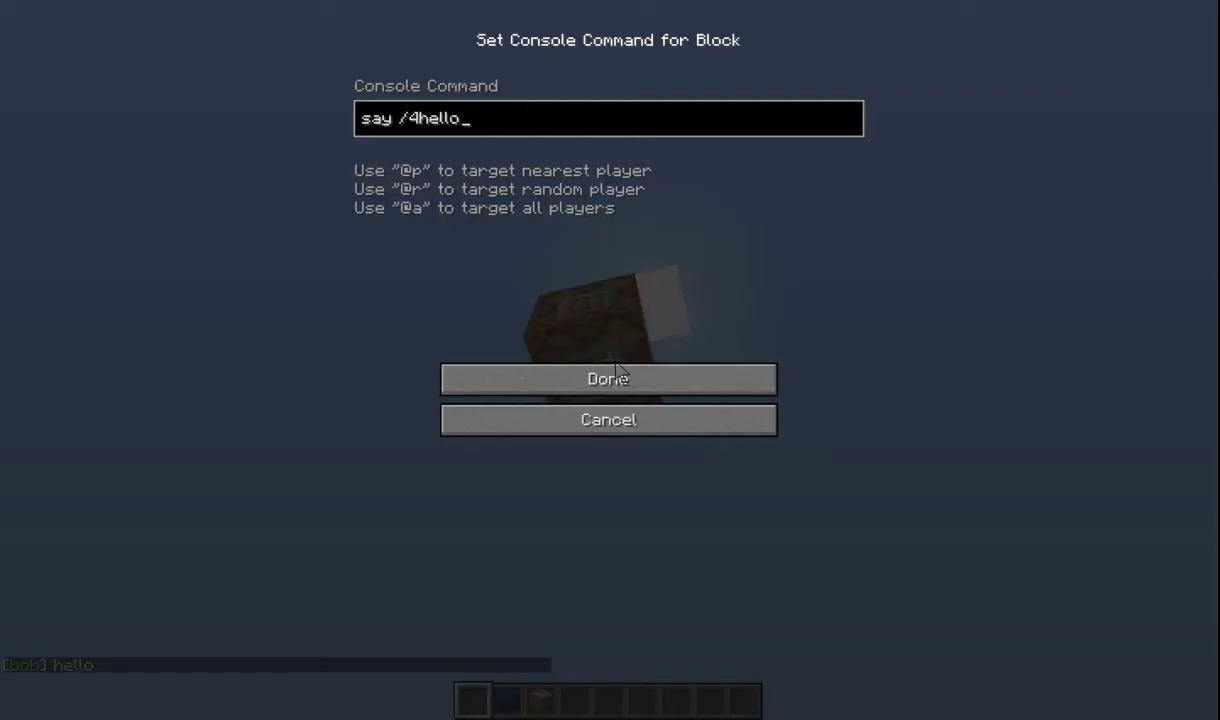
left_click(615, 378)
right_click(610, 360)
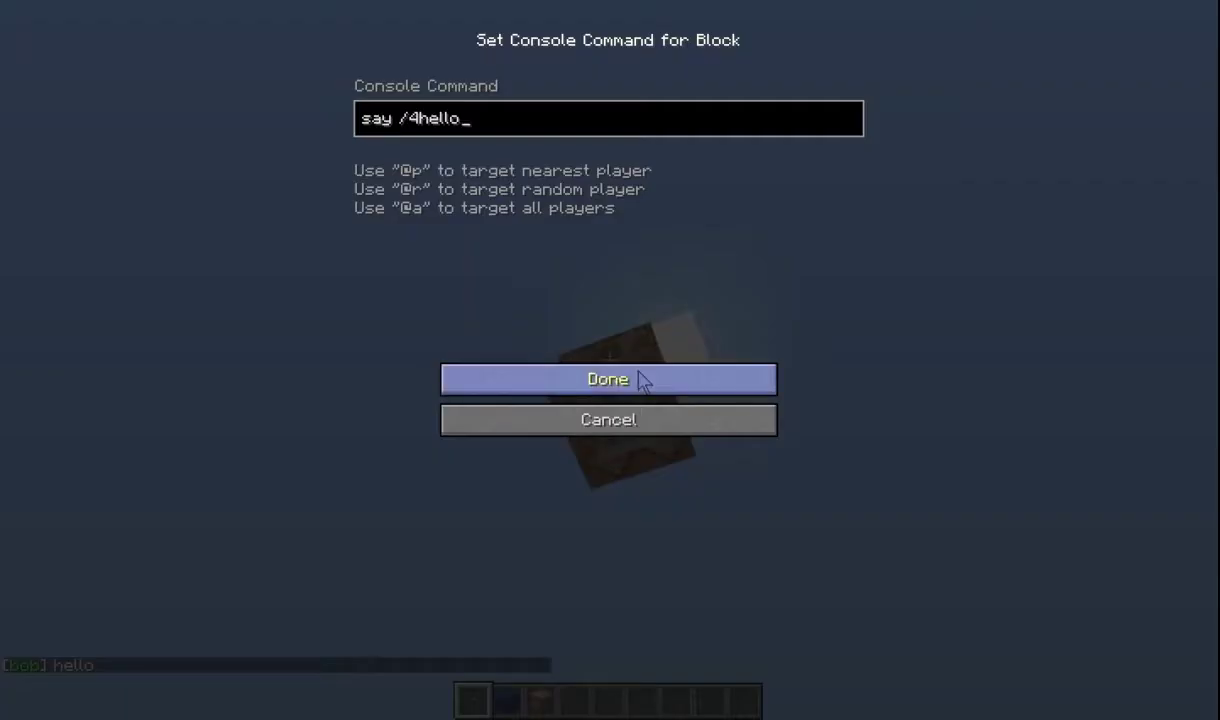
left_click(643, 378)
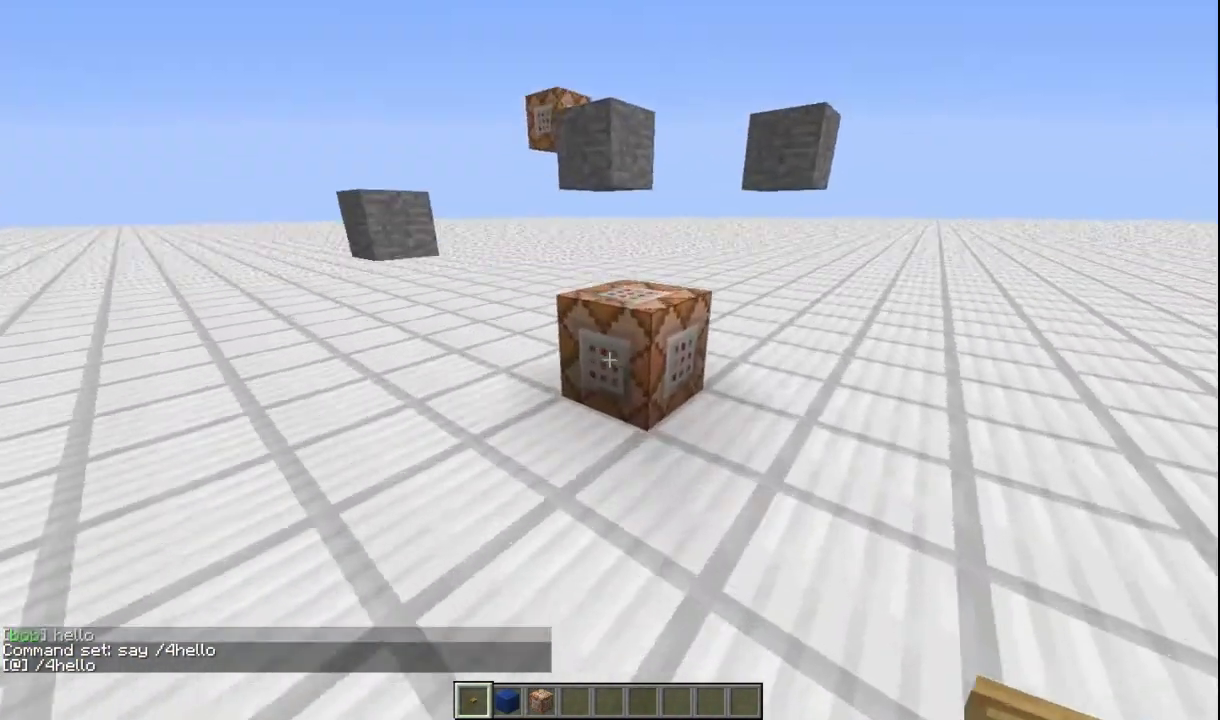
- Put a wooden button on the renamed block and press it, then inspect a blue-row tp block
key("w")
right_click(609, 360)
right_click(609, 360)
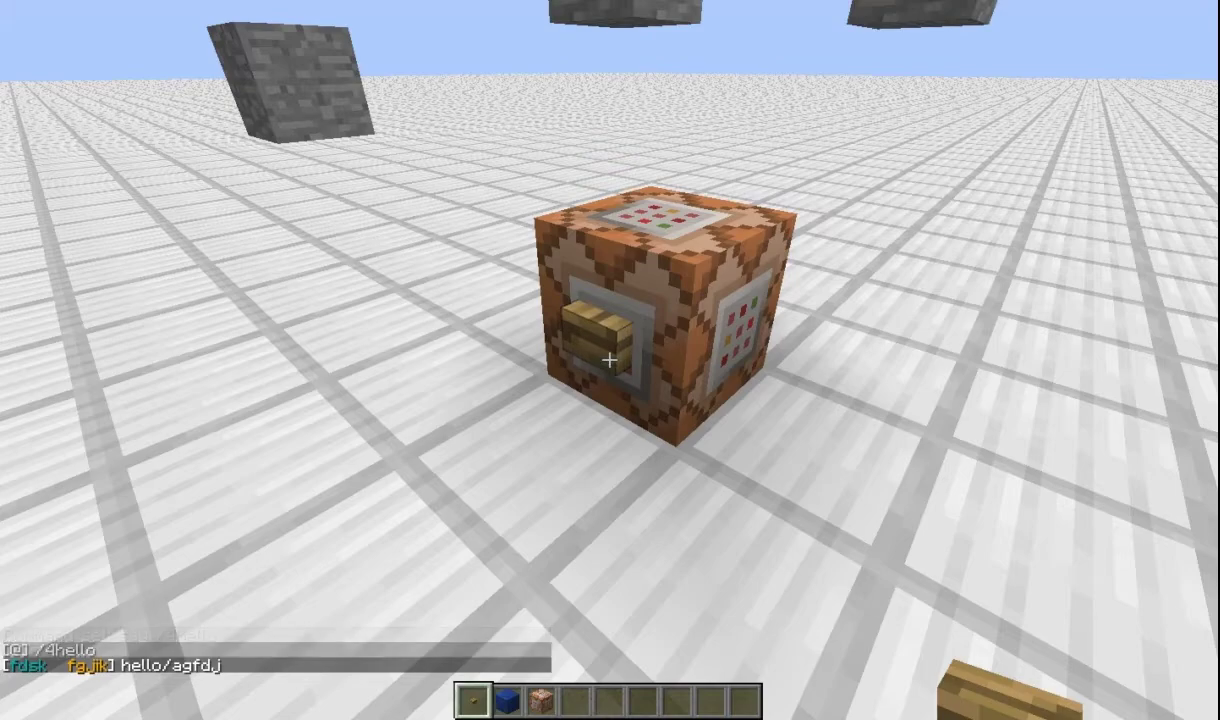
key("w")
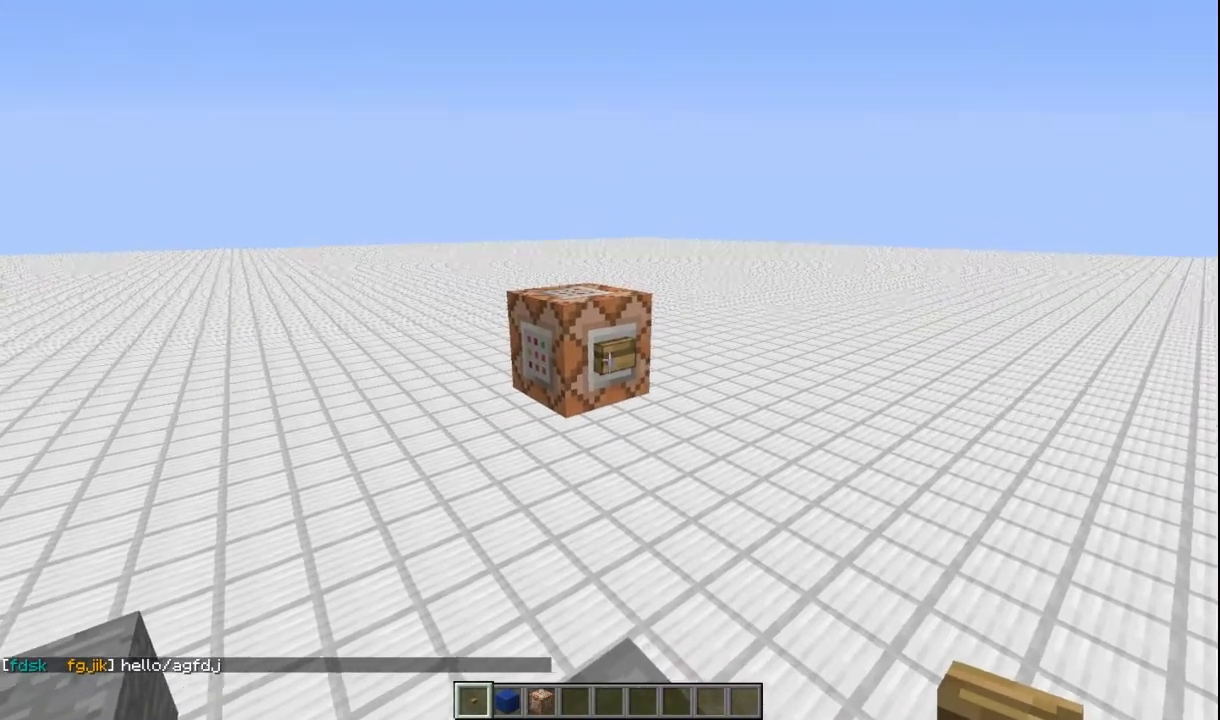
right_click(610, 360)
key("w")
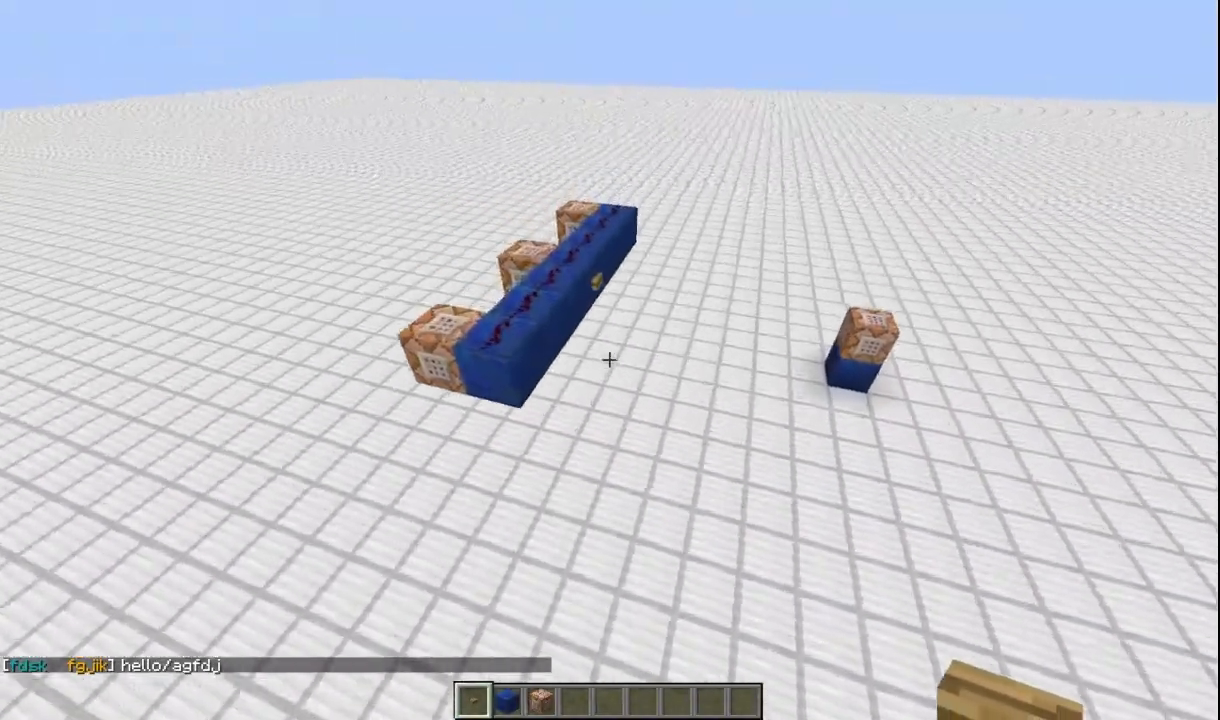
key("w")
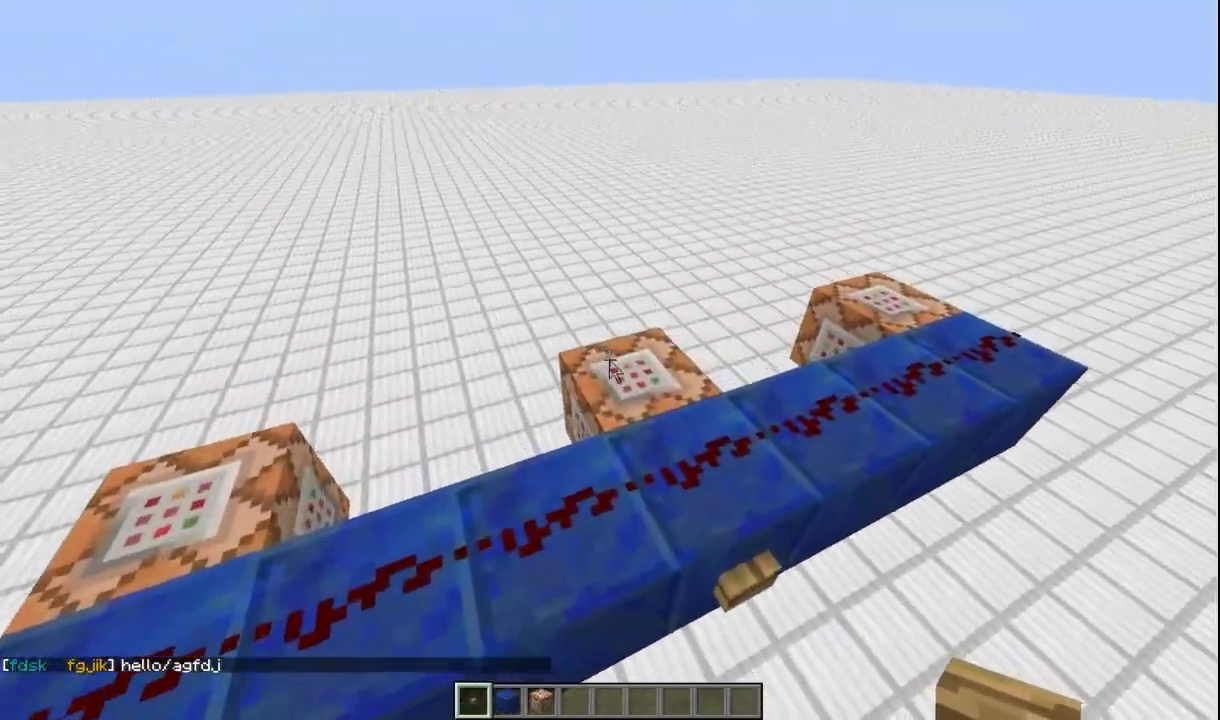
right_click(610, 360)
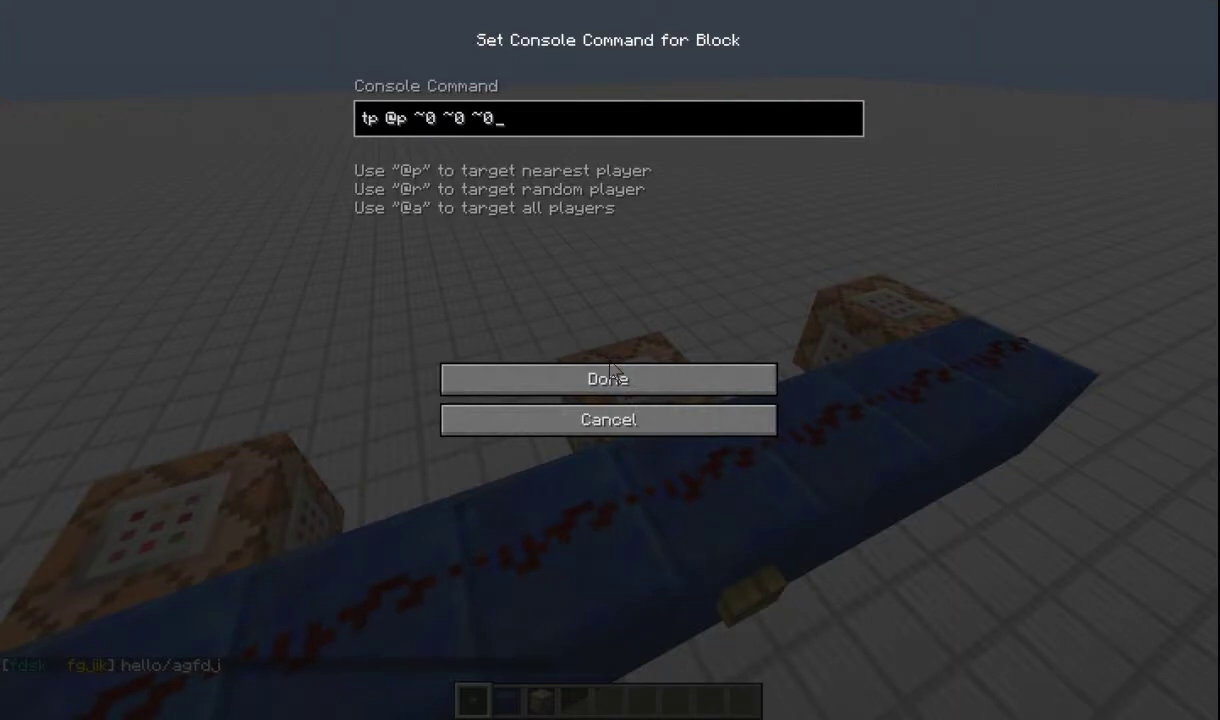
- Close the tp @p ~0 ~0 ~0 command block and press the blue row's button to teleport
left_click(688, 380)
key("w")
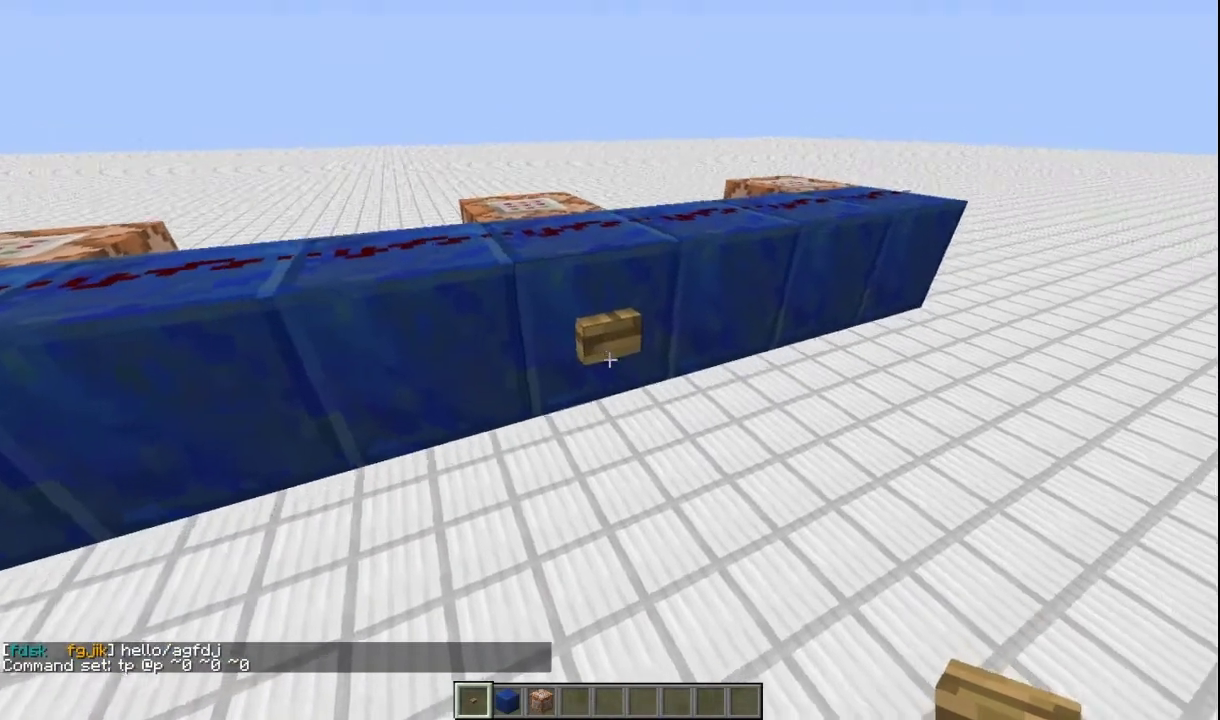
key("w")
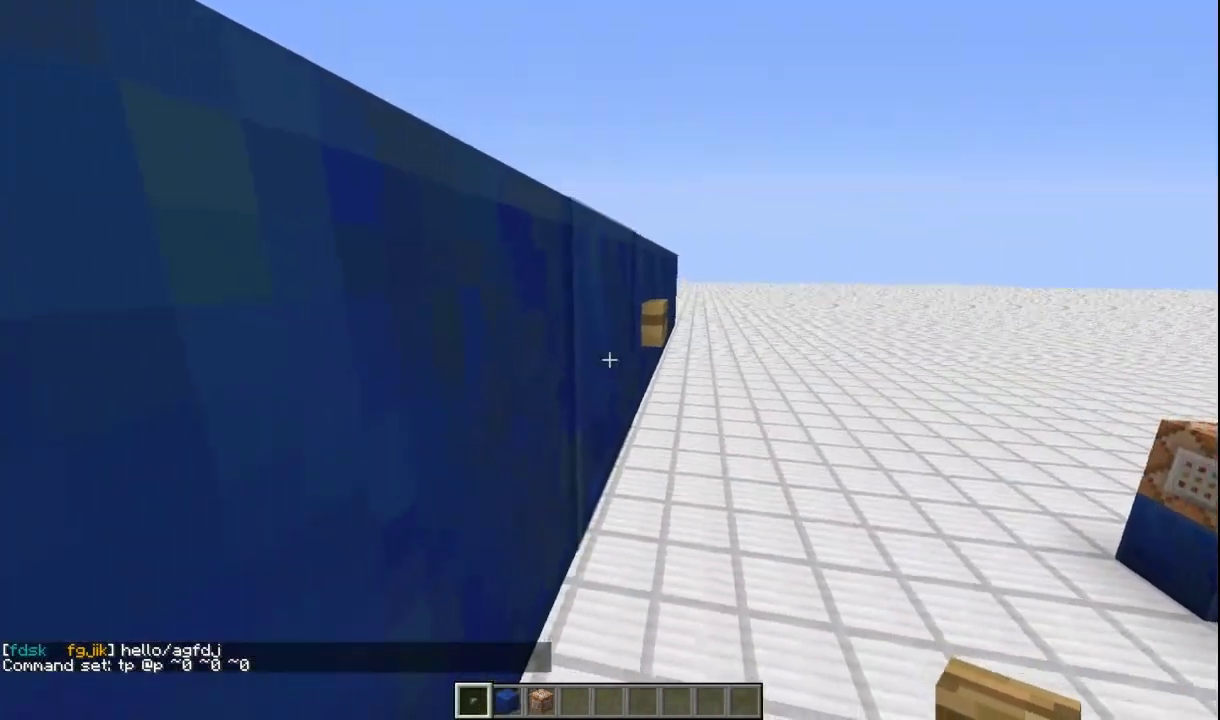
key("w")
right_click(610, 360)
- Trigger the teleport again, then back away to view the whole row and its second command block
key("s")
key("w")
right_click(610, 360)
key("s")
key("s")
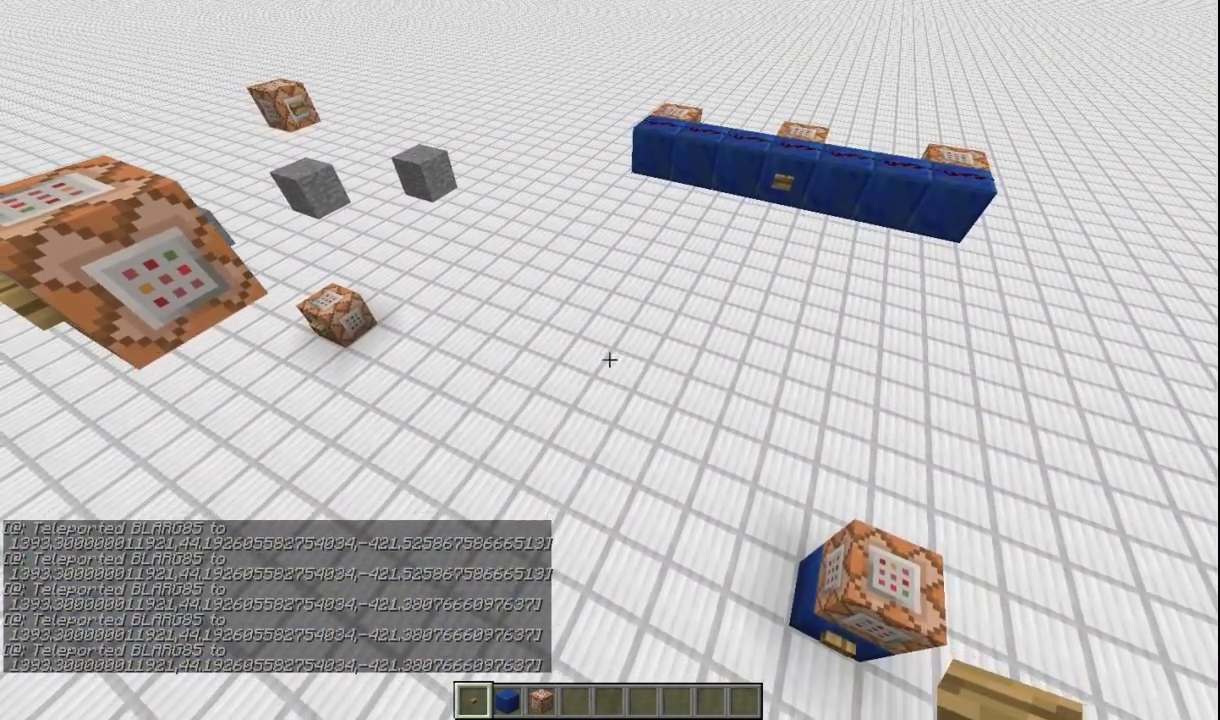
key("s")
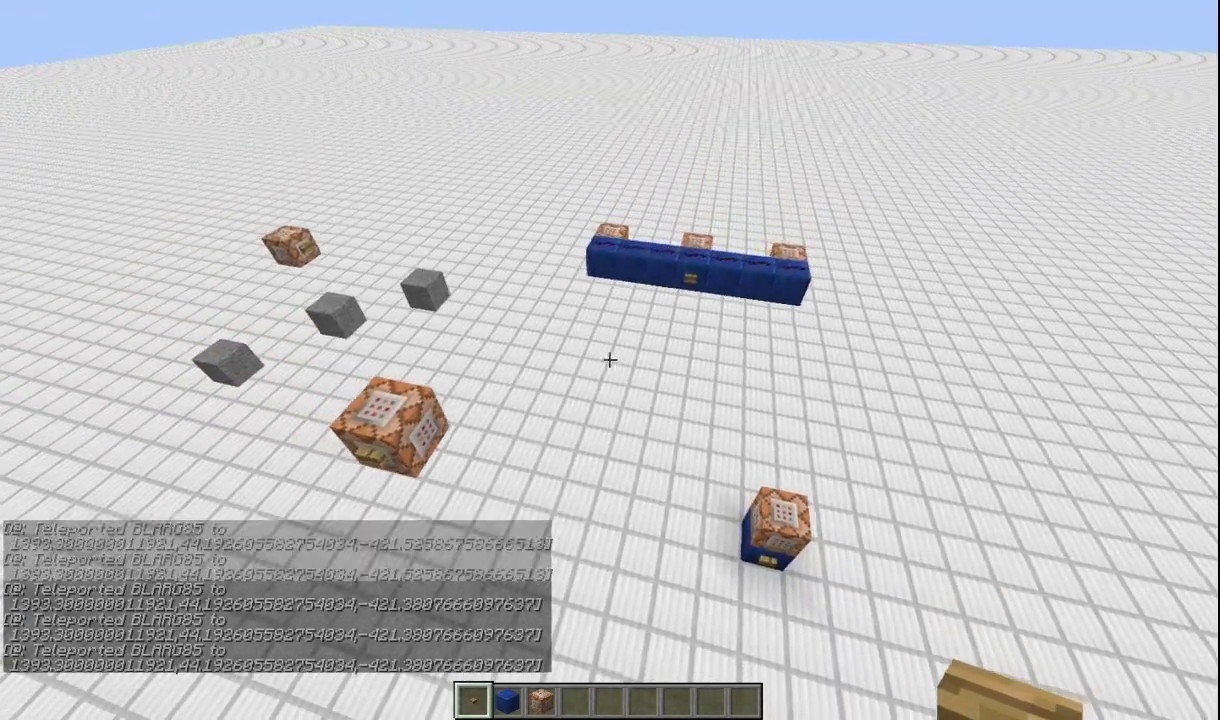
key("a")
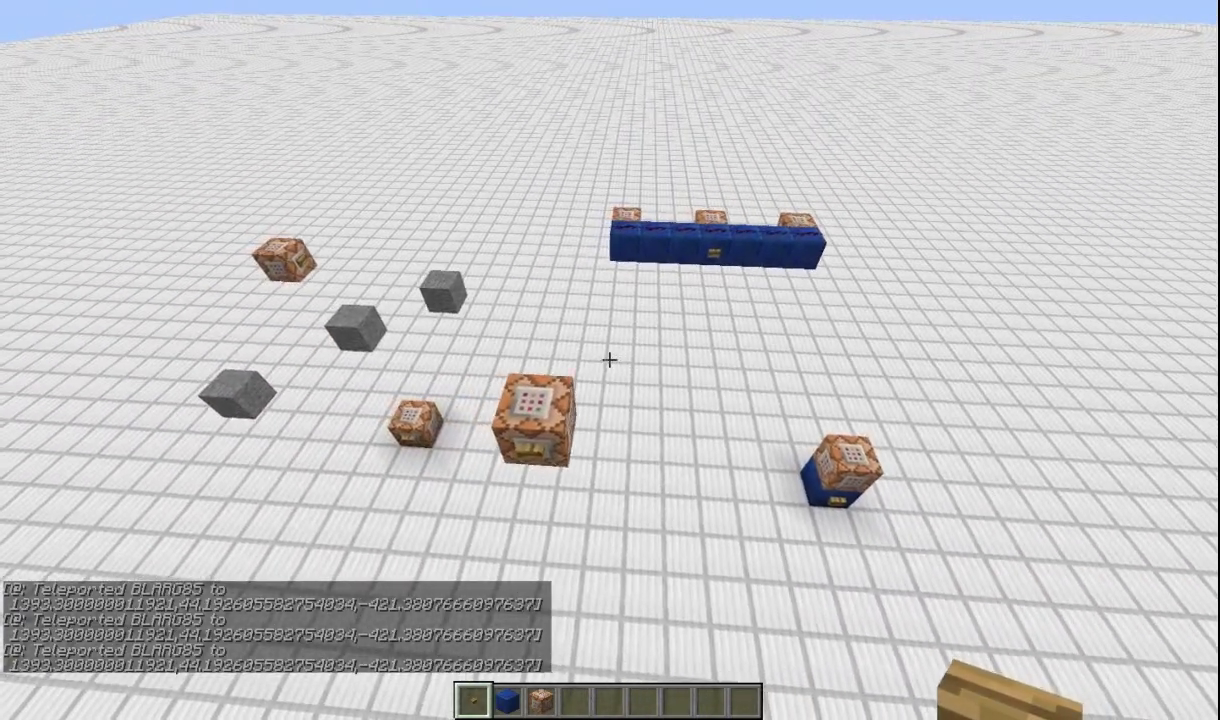